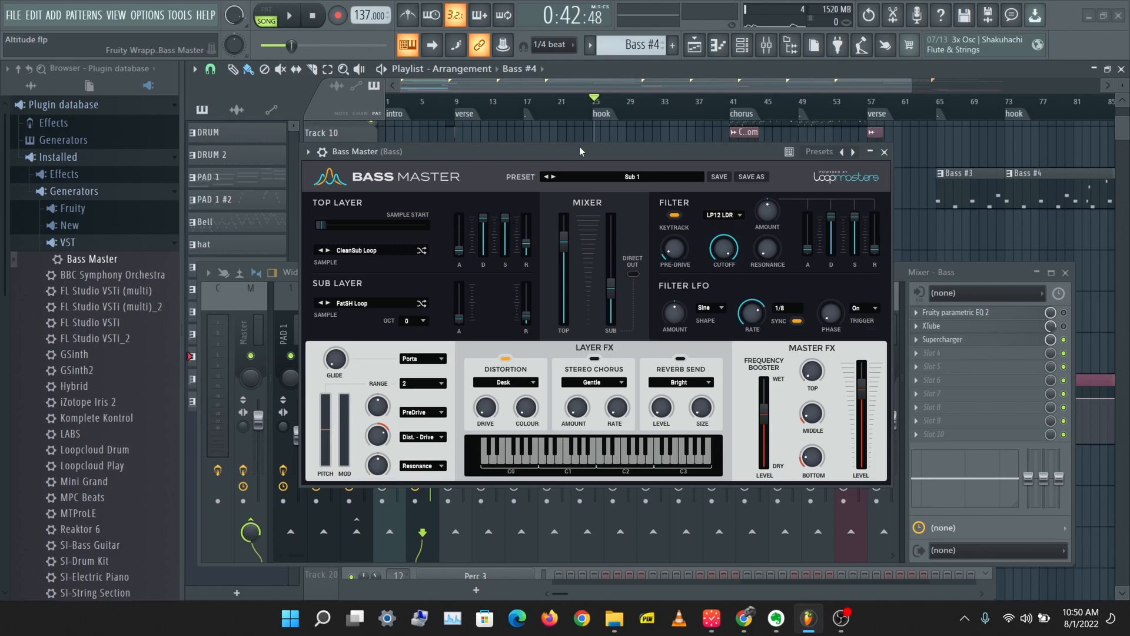
Step: Play the song from the hook marker to hear the Bass Master bass part, and stop playback
{"action": "left_click_drag", "start_coordinate": [699, 149], "coordinate": [690, 127]}
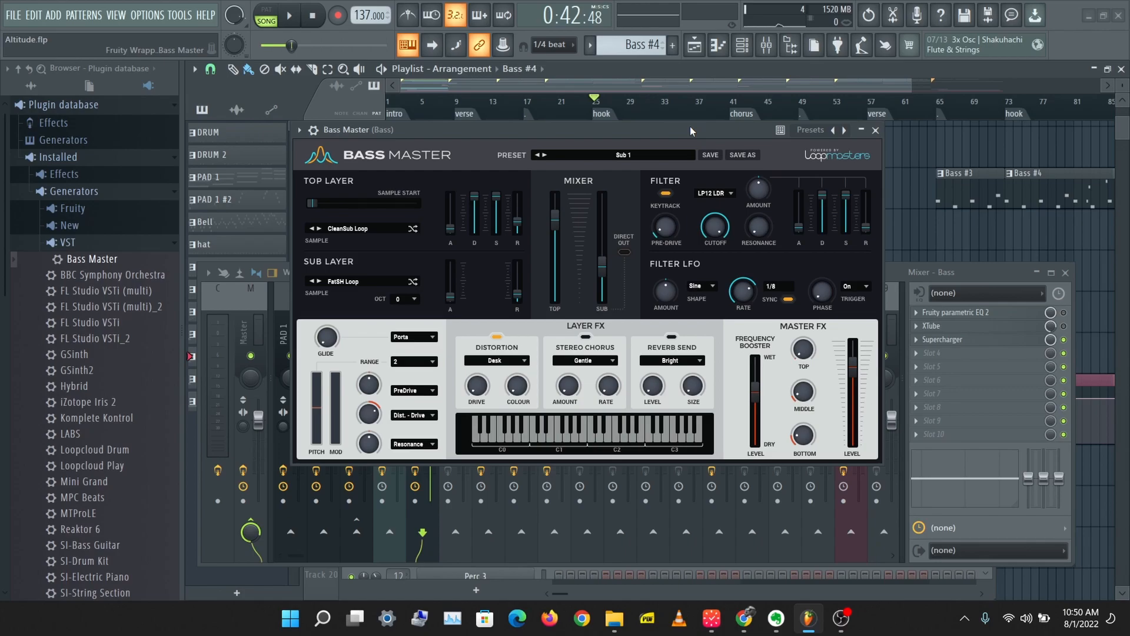
{"action": "left_click_drag", "start_coordinate": [691, 126], "coordinate": [677, 170]}
{"action": "key", "text": "space"}
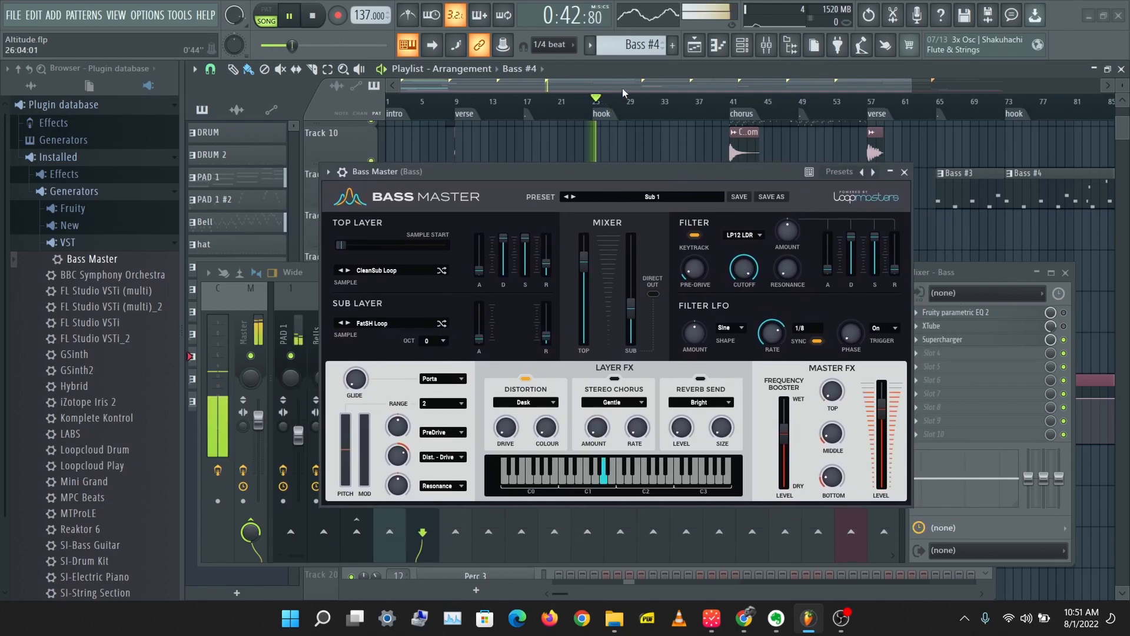
{"action": "left_click", "coordinate": [306, 321]}
{"action": "left_click", "coordinate": [357, 321]}
{"action": "left_click", "coordinate": [571, 173]}
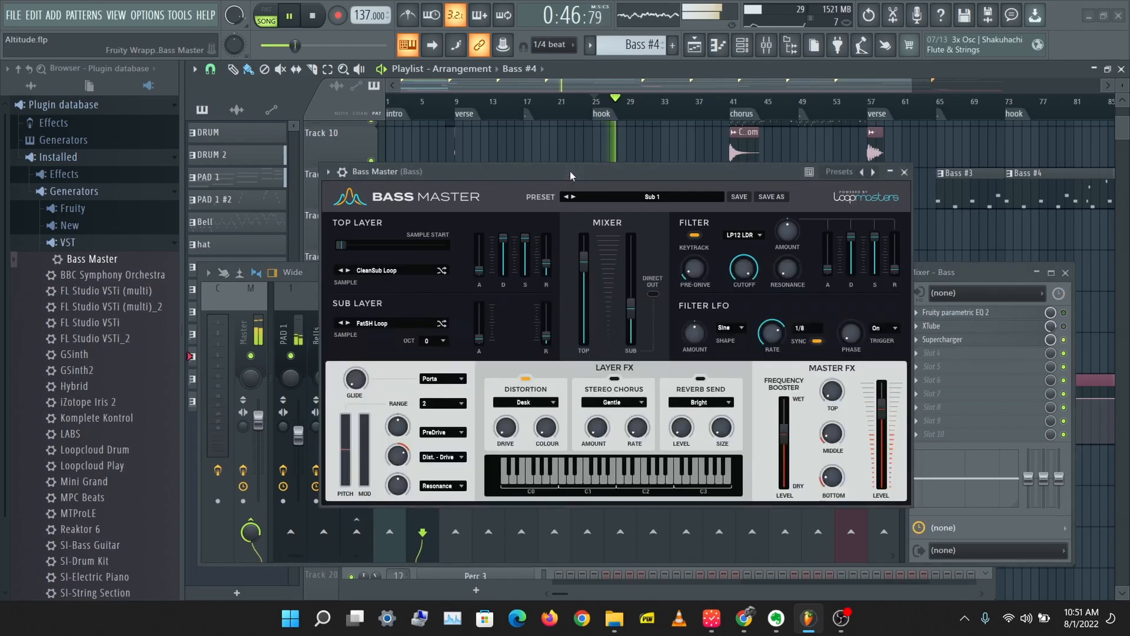
{"action": "key", "text": "space"}
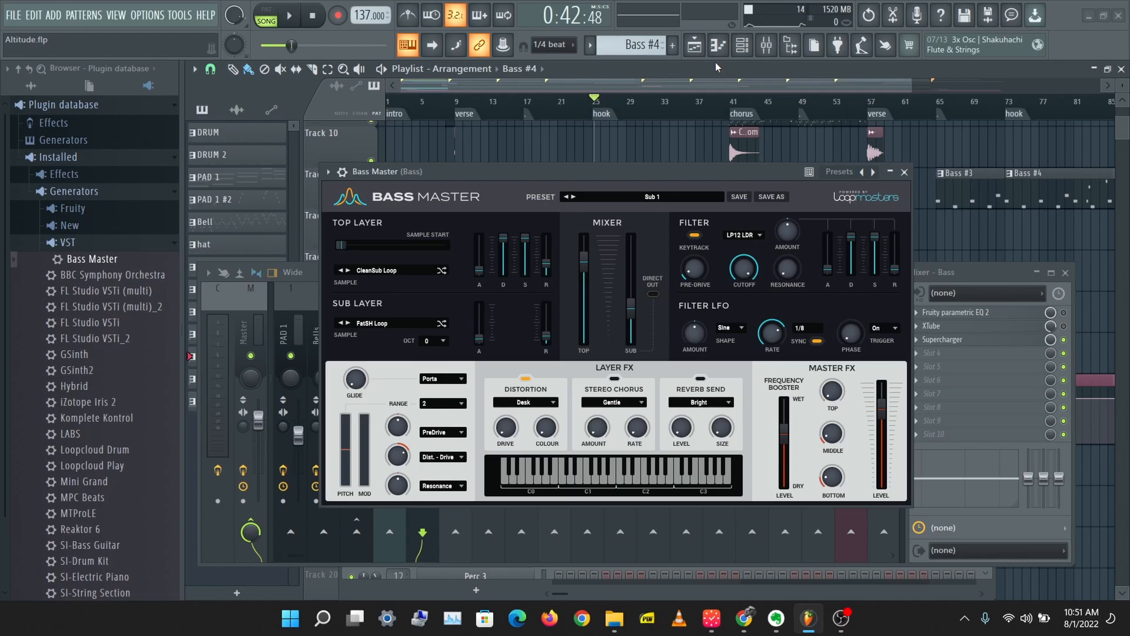
Step: Add a new Bass Master instance to the channel rack and close the existing Bass Master window
{"action": "left_click", "coordinate": [743, 46]}
{"action": "left_click_drag", "start_coordinate": [95, 259], "coordinate": [500, 357]}
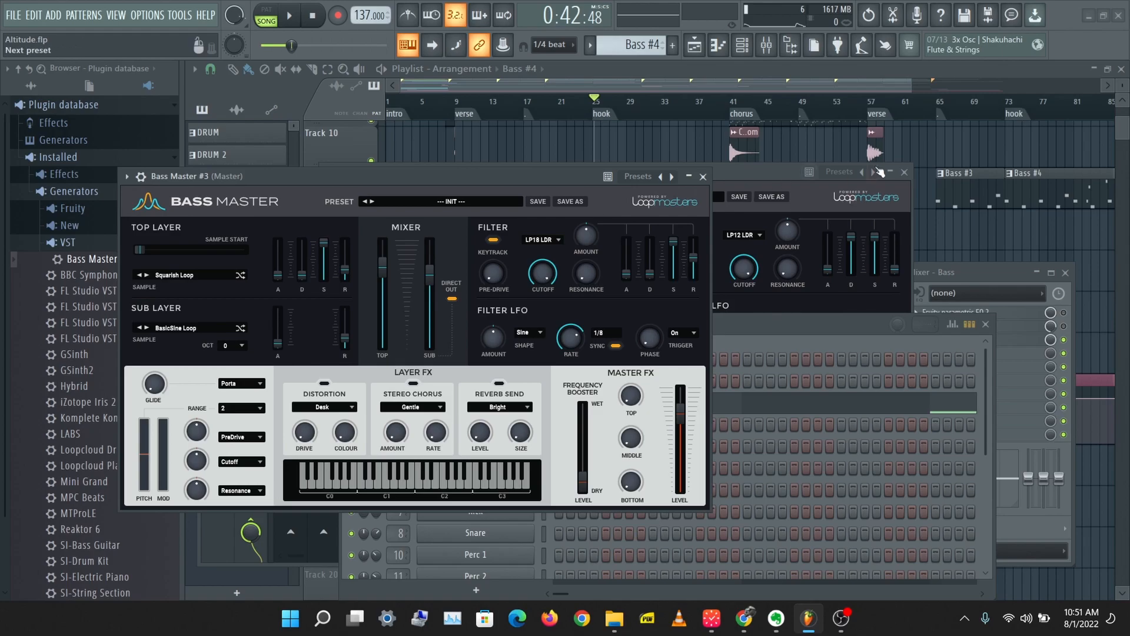
{"action": "left_click", "coordinate": [896, 173]}
{"action": "left_click_drag", "start_coordinate": [520, 181], "coordinate": [731, 188]}
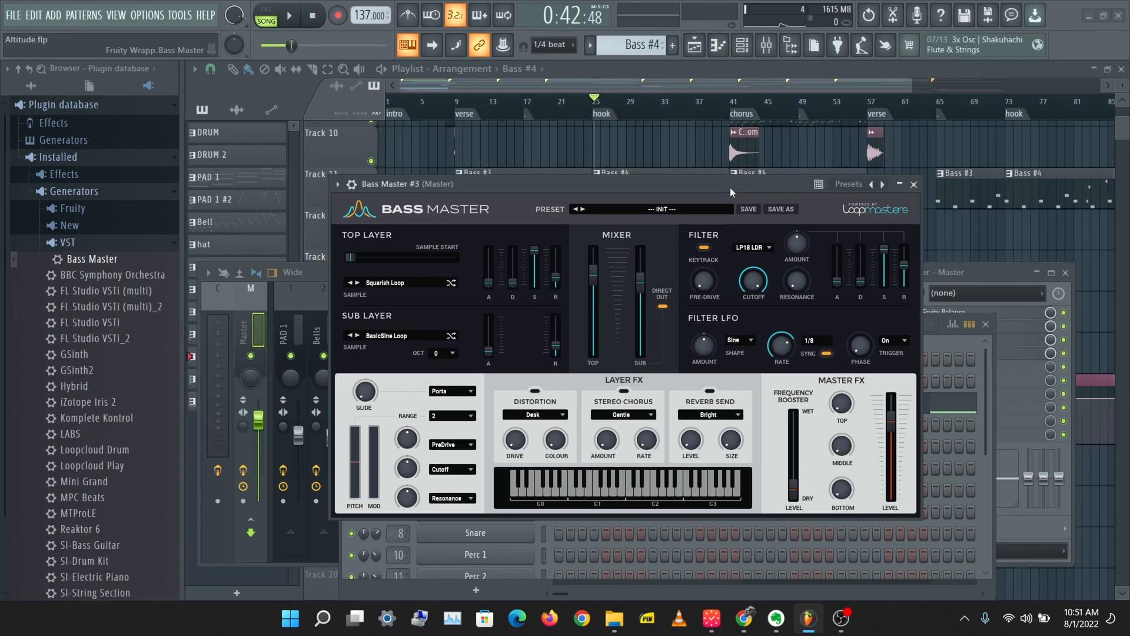
{"action": "left_click_drag", "start_coordinate": [730, 188], "coordinate": [715, 152]}
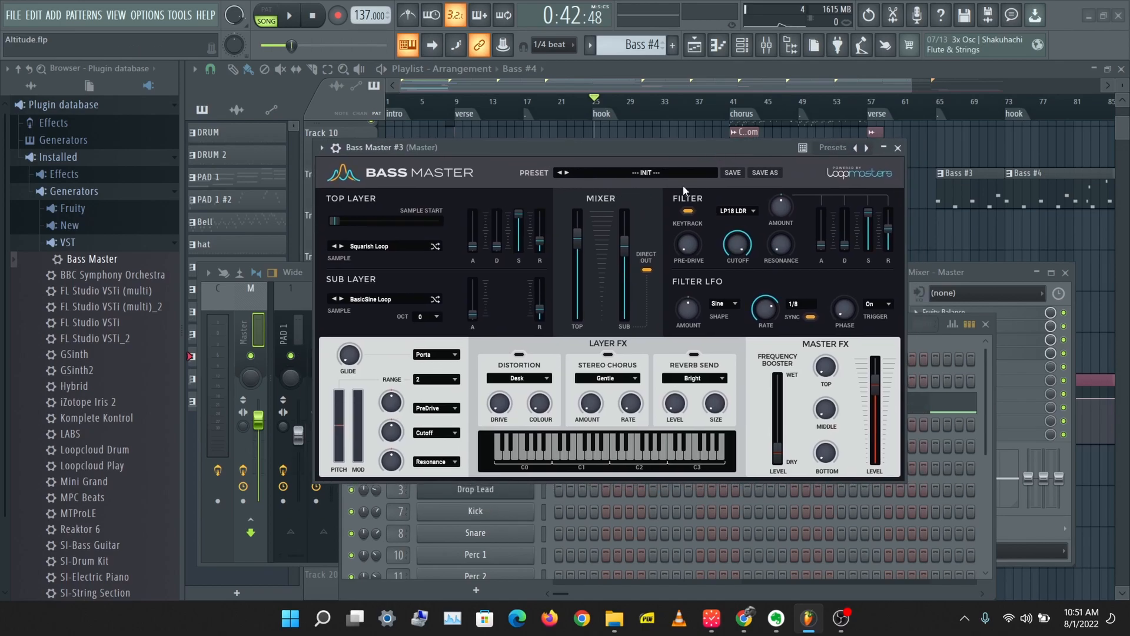
Step: Load the 808 Riser preset from the Introduction category in the new Bass Master to audition it
{"action": "left_click", "coordinate": [645, 173]}
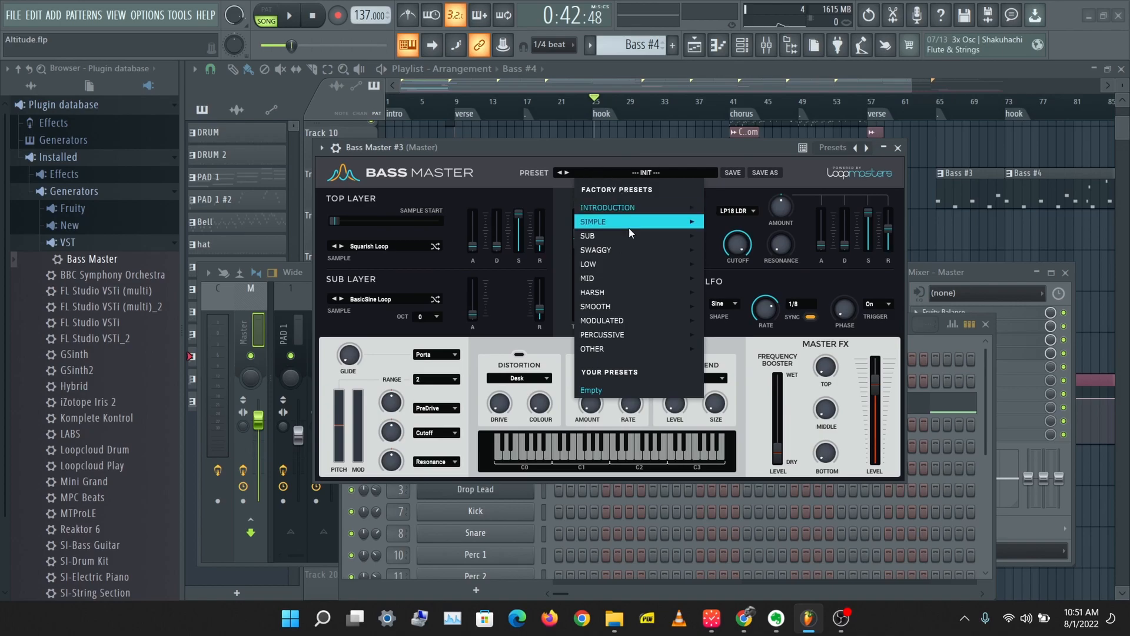
{"action": "mouse_move", "coordinate": [639, 213]}
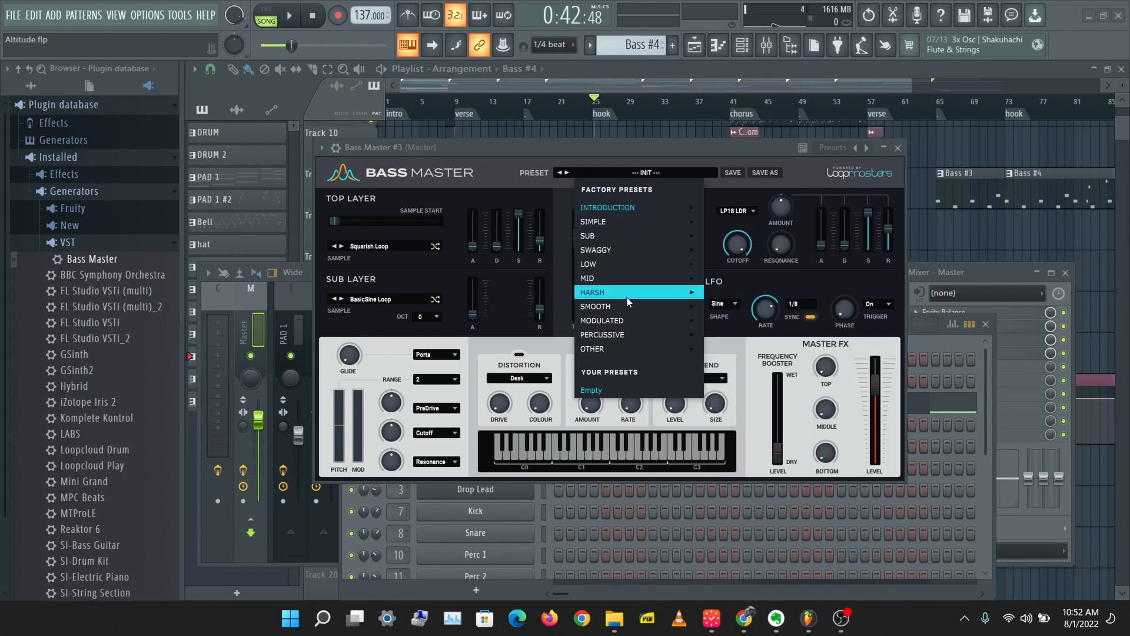
{"action": "mouse_move", "coordinate": [627, 301]}
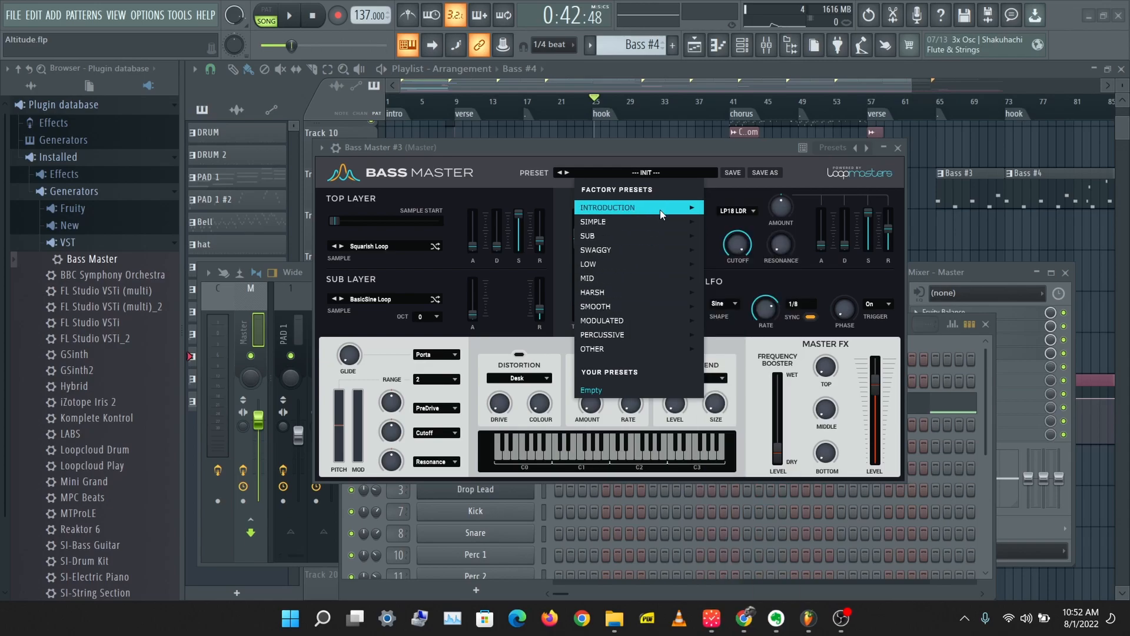
{"action": "mouse_move", "coordinate": [673, 213]}
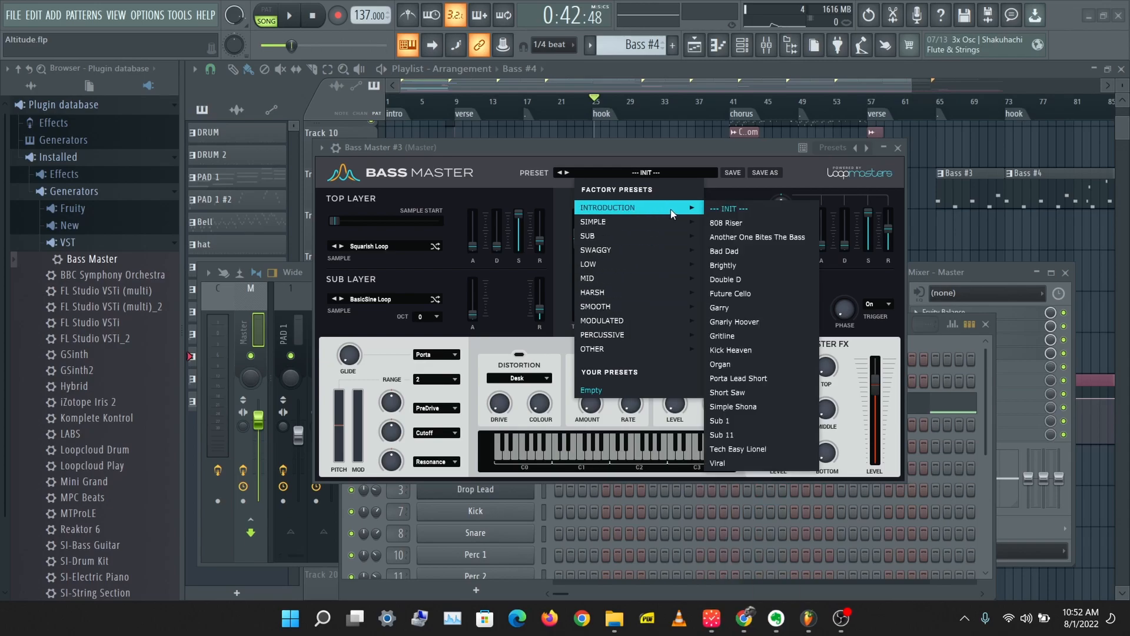
{"action": "left_click", "coordinate": [750, 228]}
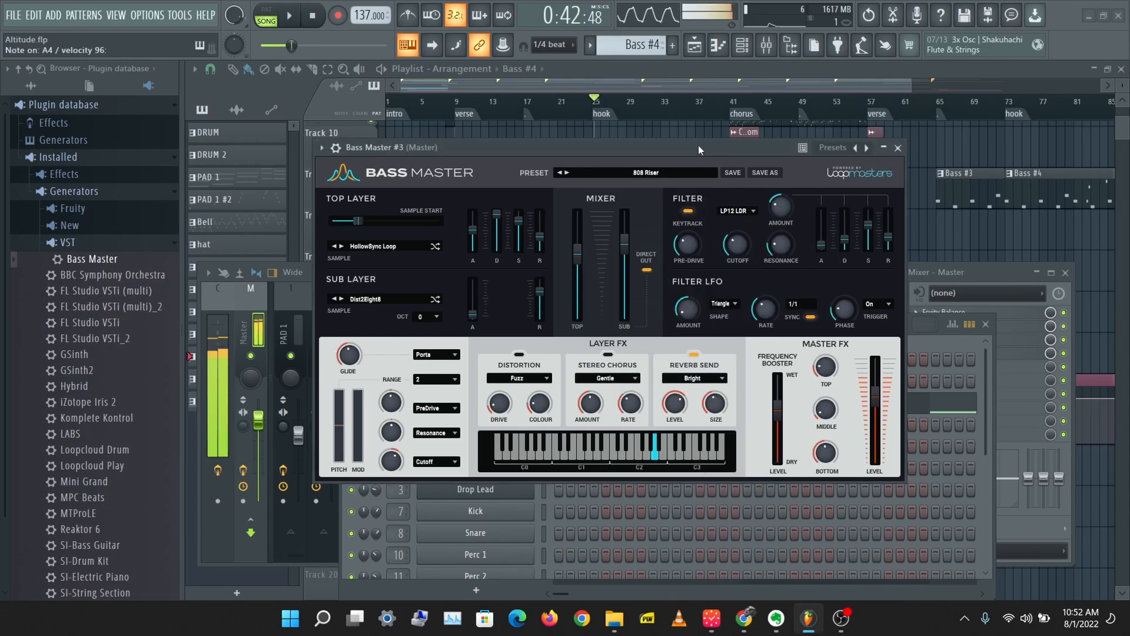
Step: Audition the Organ and Sub 1 presets from the Introduction category
{"action": "left_click", "coordinate": [652, 172]}
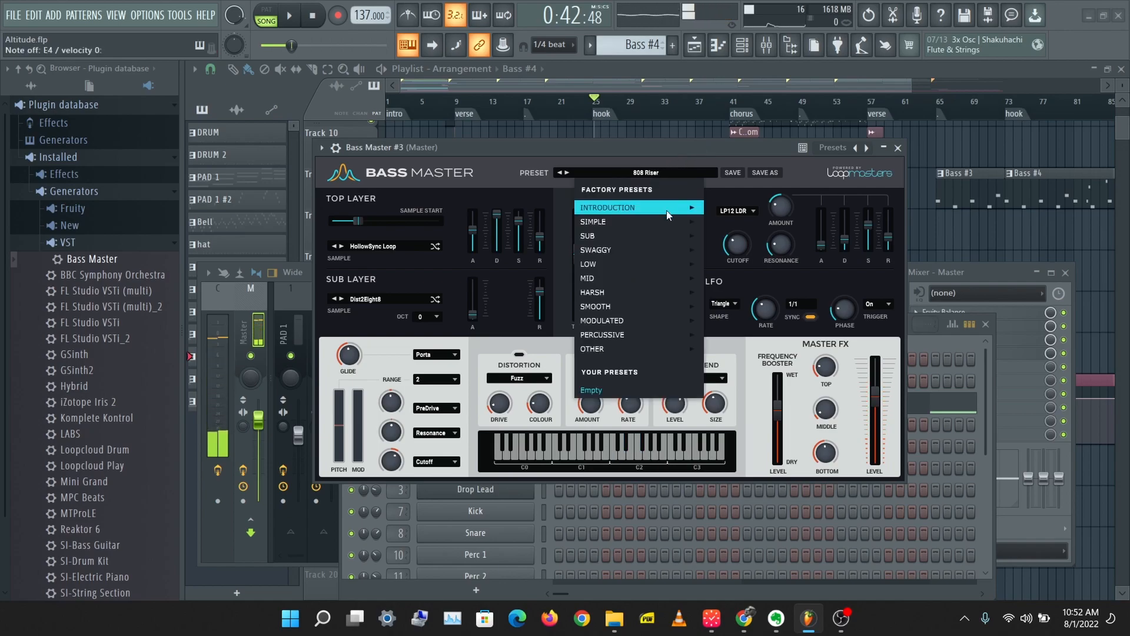
{"action": "mouse_move", "coordinate": [669, 215]}
{"action": "left_click", "coordinate": [741, 364]}
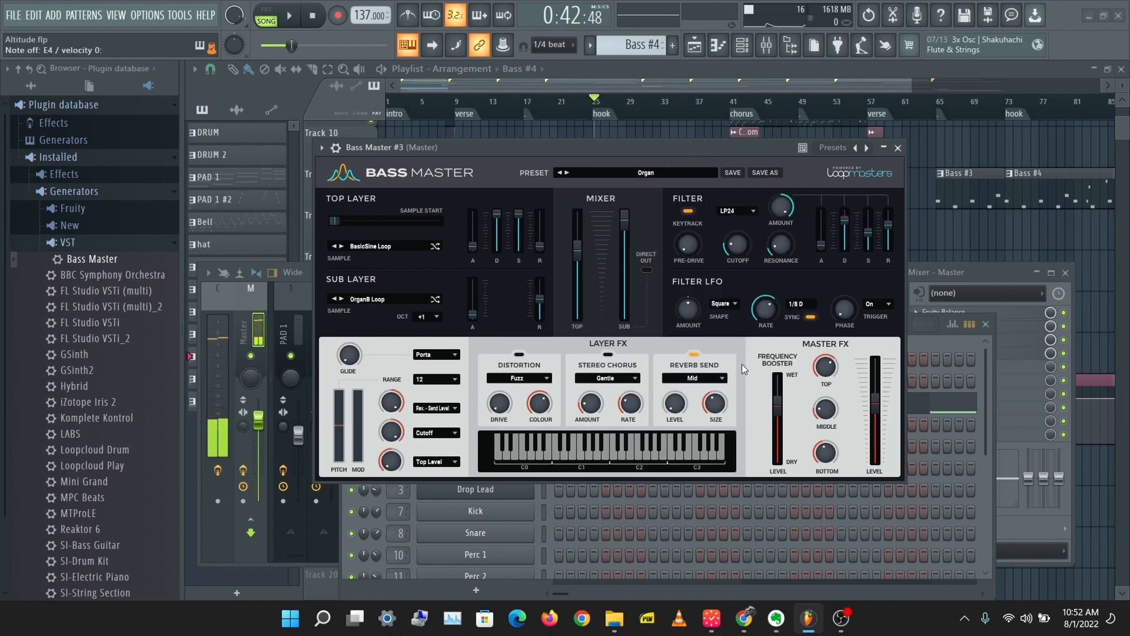
{"action": "left_click", "coordinate": [645, 174]}
{"action": "mouse_move", "coordinate": [671, 207]}
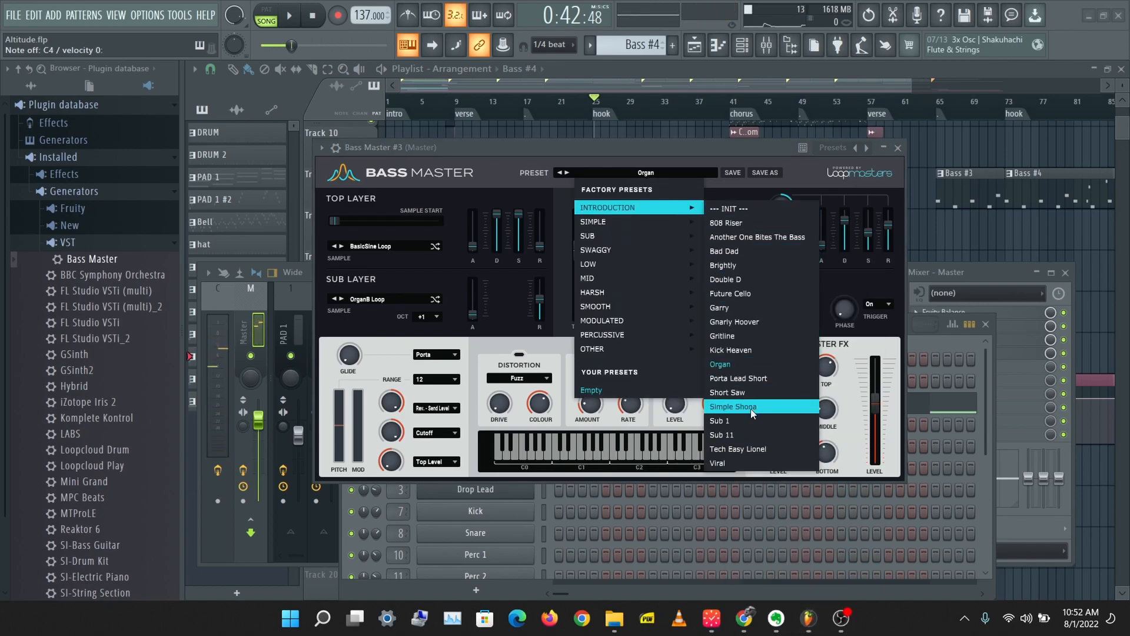
{"action": "left_click", "coordinate": [741, 424]}
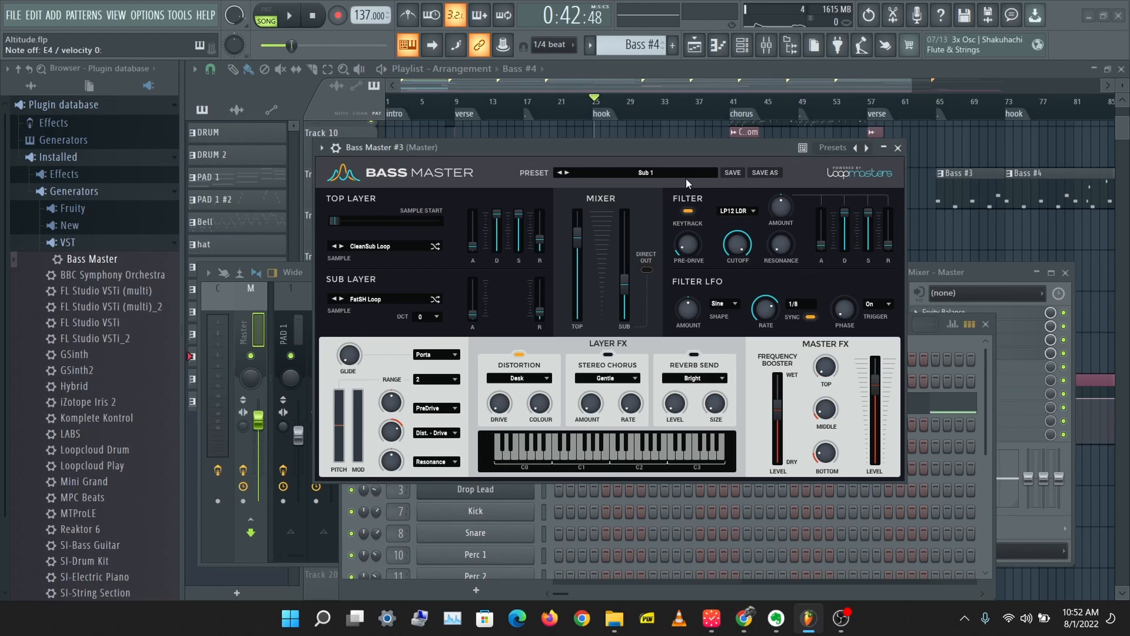
Step: Audition the Double Squares and Geoff presets from the Swaggy category
{"action": "left_click_drag", "start_coordinate": [617, 146], "coordinate": [601, 148]}
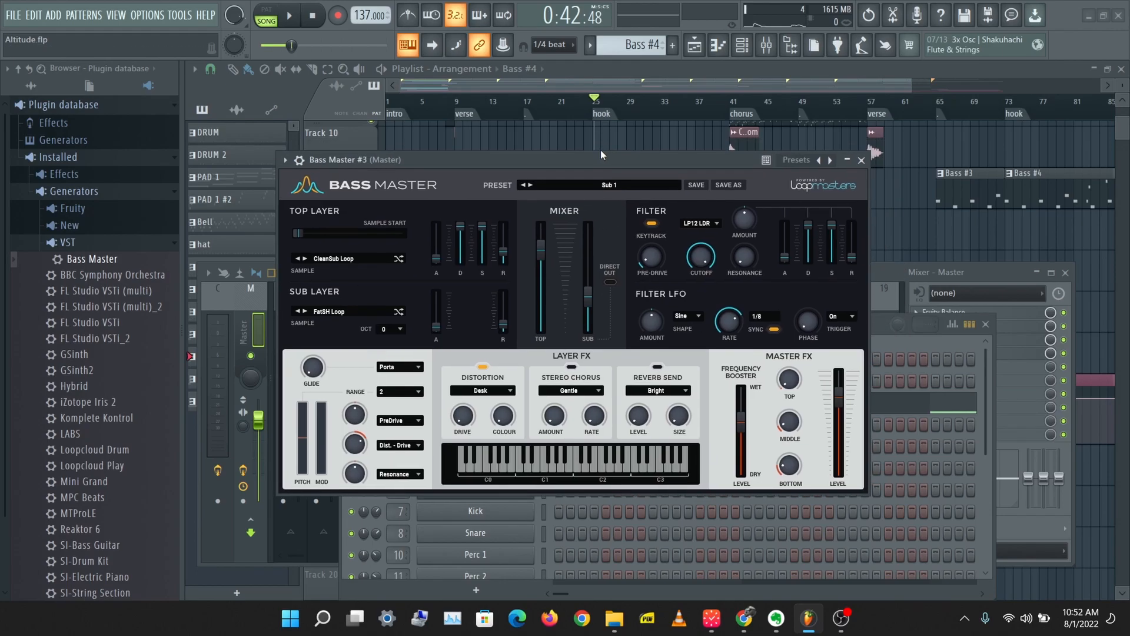
{"action": "left_click", "coordinate": [612, 172]}
{"action": "mouse_move", "coordinate": [616, 269]}
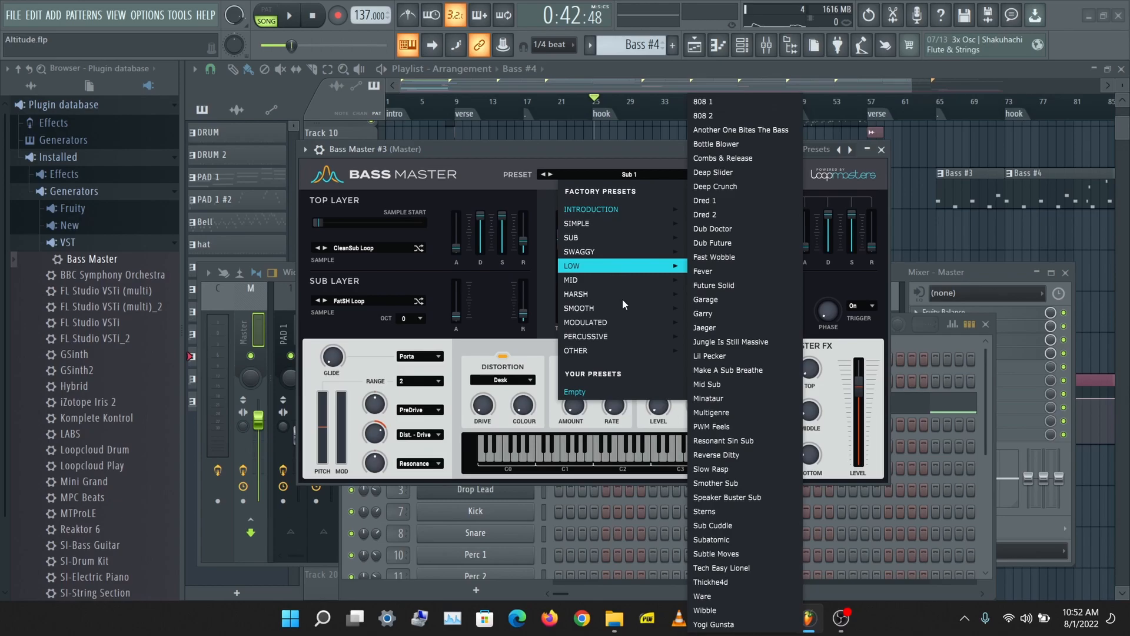
{"action": "mouse_move", "coordinate": [621, 334]}
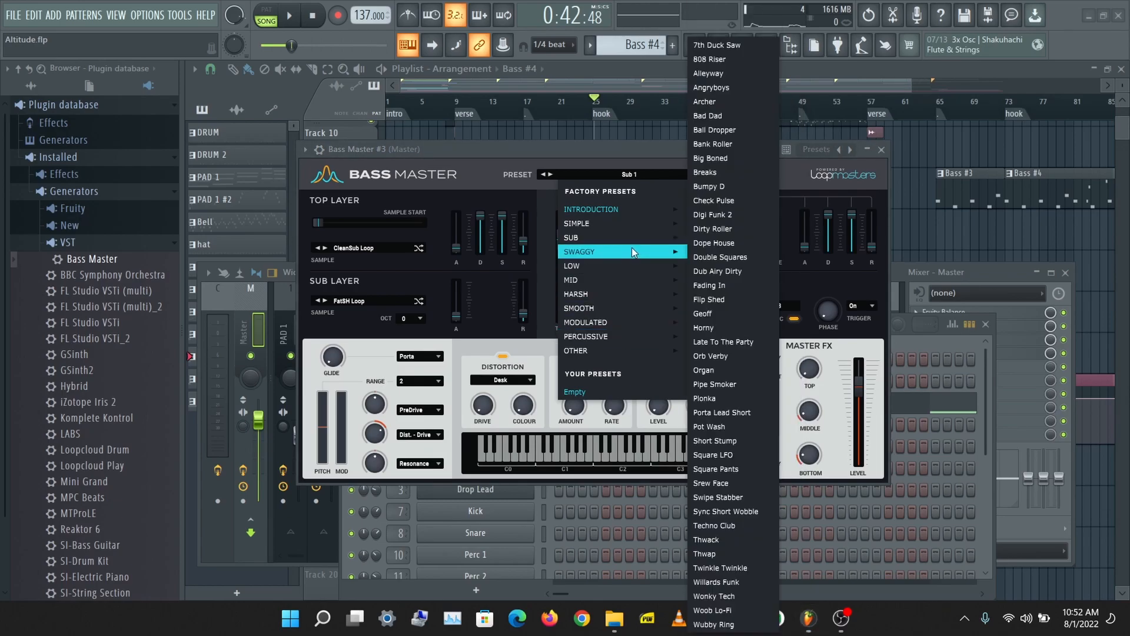
{"action": "left_click", "coordinate": [728, 262]}
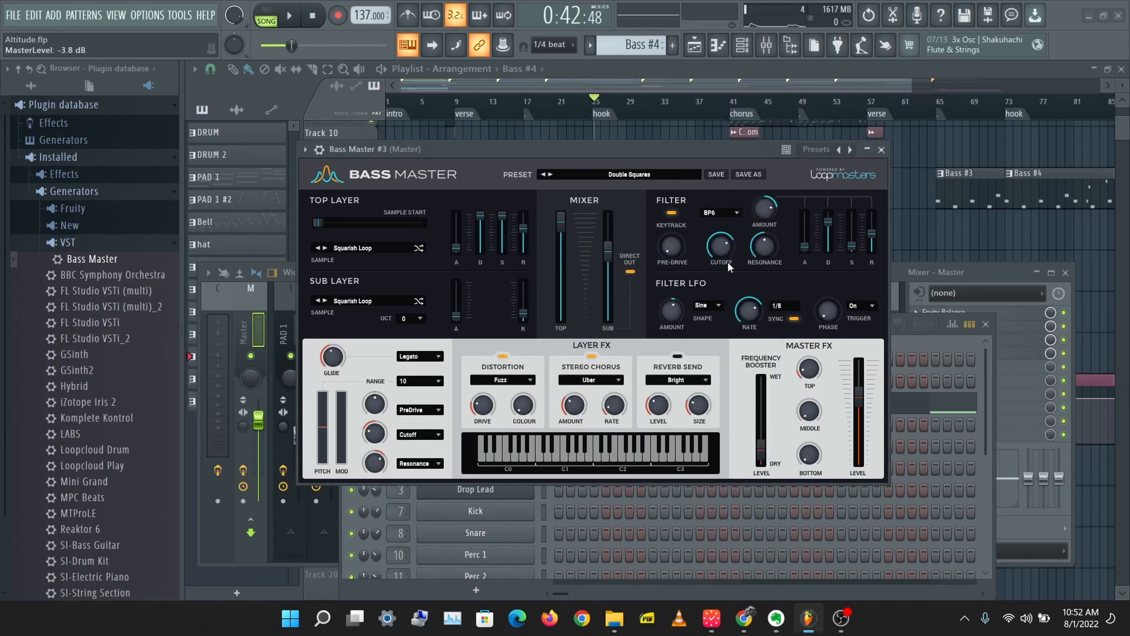
{"action": "left_click", "coordinate": [623, 177]}
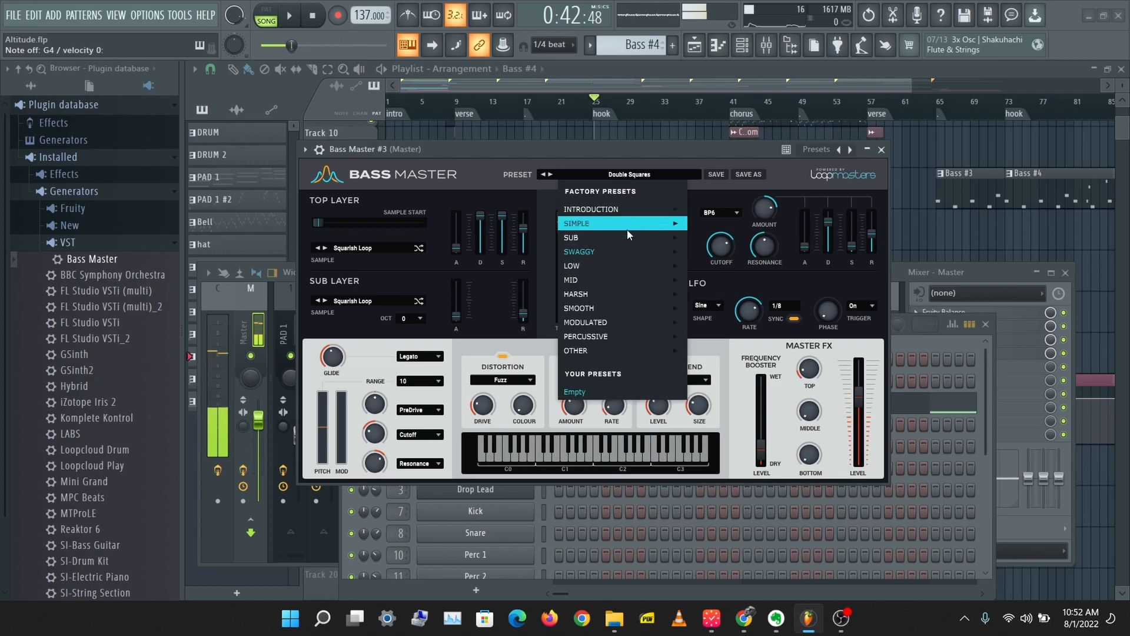
{"action": "mouse_move", "coordinate": [644, 253]}
{"action": "left_click", "coordinate": [724, 317]}
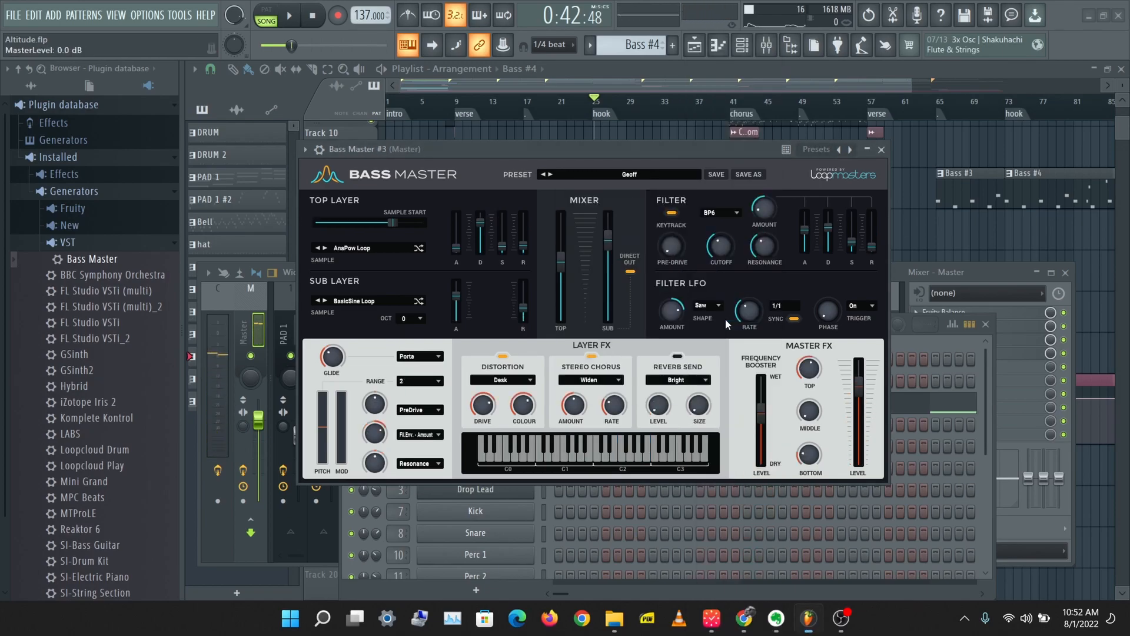
Step: Load the Check Pulse preset from the Swaggy category and reposition the Bass Master window
{"action": "left_click", "coordinate": [630, 175]}
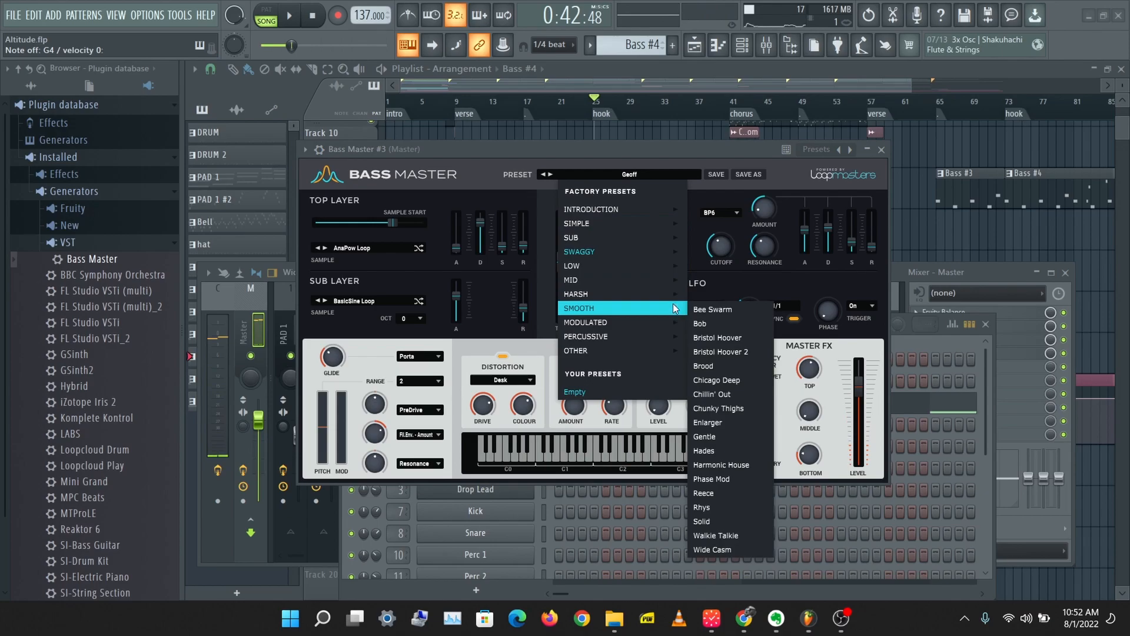
{"action": "mouse_move", "coordinate": [682, 254]}
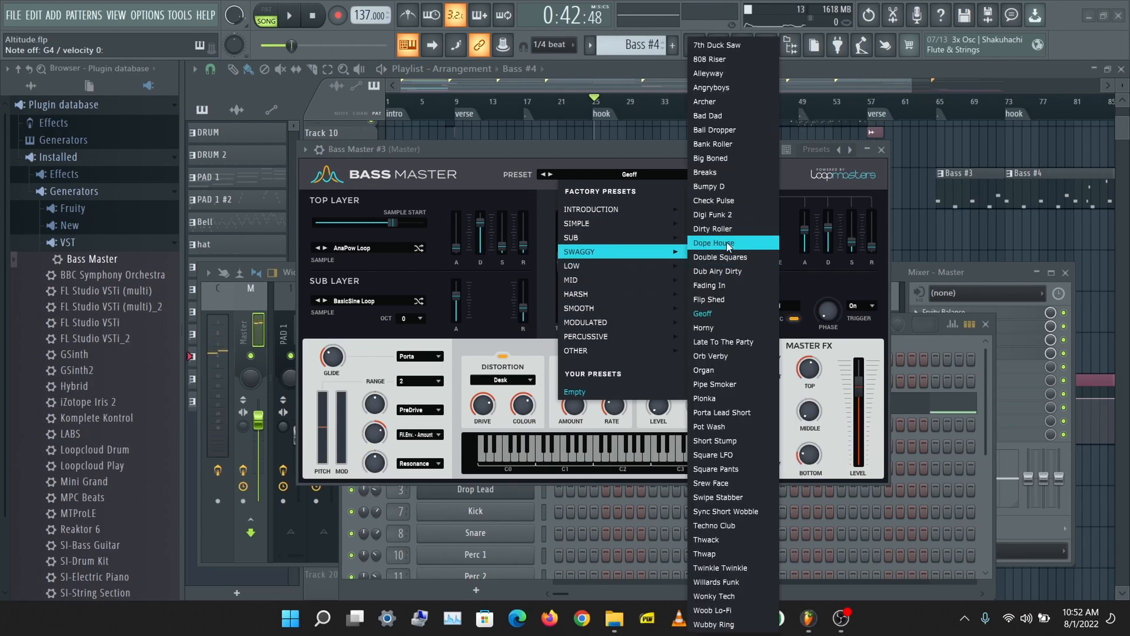
{"action": "left_click", "coordinate": [724, 200]}
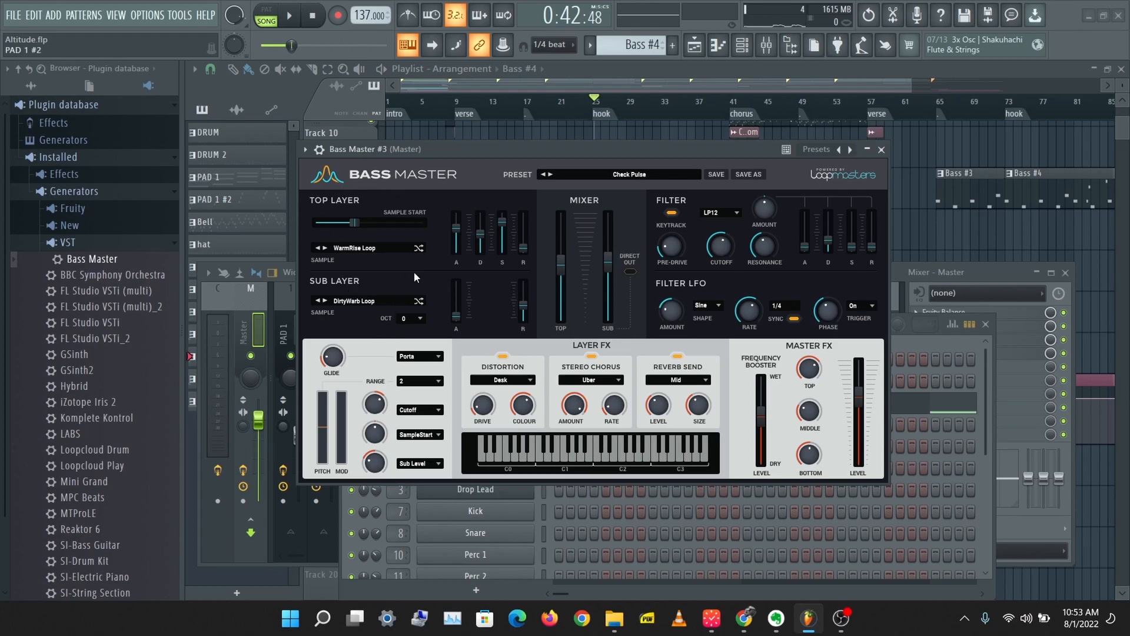
{"action": "left_click_drag", "start_coordinate": [436, 151], "coordinate": [452, 118]}
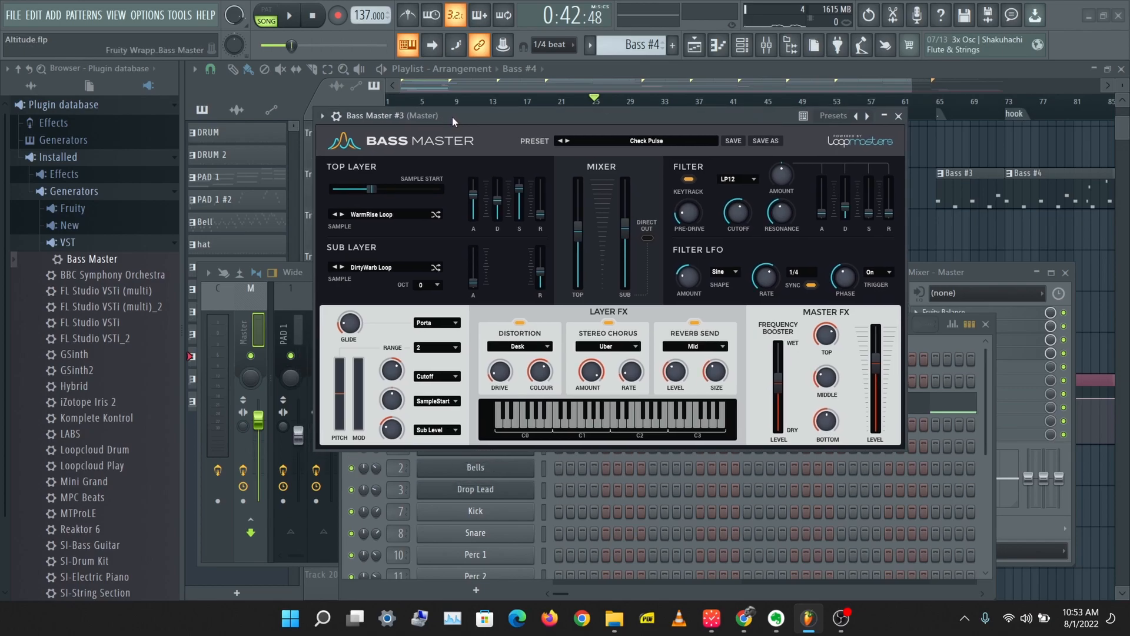
Step: Lower the sub layer's mixer level to near minimum, play notes to hear the top layer alone, and raise the top level slightly
{"action": "left_click_drag", "start_coordinate": [626, 226], "coordinate": [628, 321]}
{"action": "key", "text": "c"}
{"action": "mouse_move", "coordinate": [623, 283]}
{"action": "left_mouse_down"}
{"action": "mouse_move", "coordinate": [640, 207]}
{"action": "mouse_move", "coordinate": [640, 225]}
{"action": "mouse_move", "coordinate": [651, 210]}
{"action": "mouse_move", "coordinate": [636, 294]}
{"action": "left_mouse_up"}
{"action": "key", "text": "c"}
{"action": "mouse_move", "coordinate": [586, 236]}
{"action": "left_mouse_down"}
{"action": "mouse_move", "coordinate": [580, 281]}
{"action": "mouse_move", "coordinate": [638, 184]}
{"action": "mouse_move", "coordinate": [626, 278]}
{"action": "mouse_move", "coordinate": [589, 225]}
{"action": "left_mouse_up"}
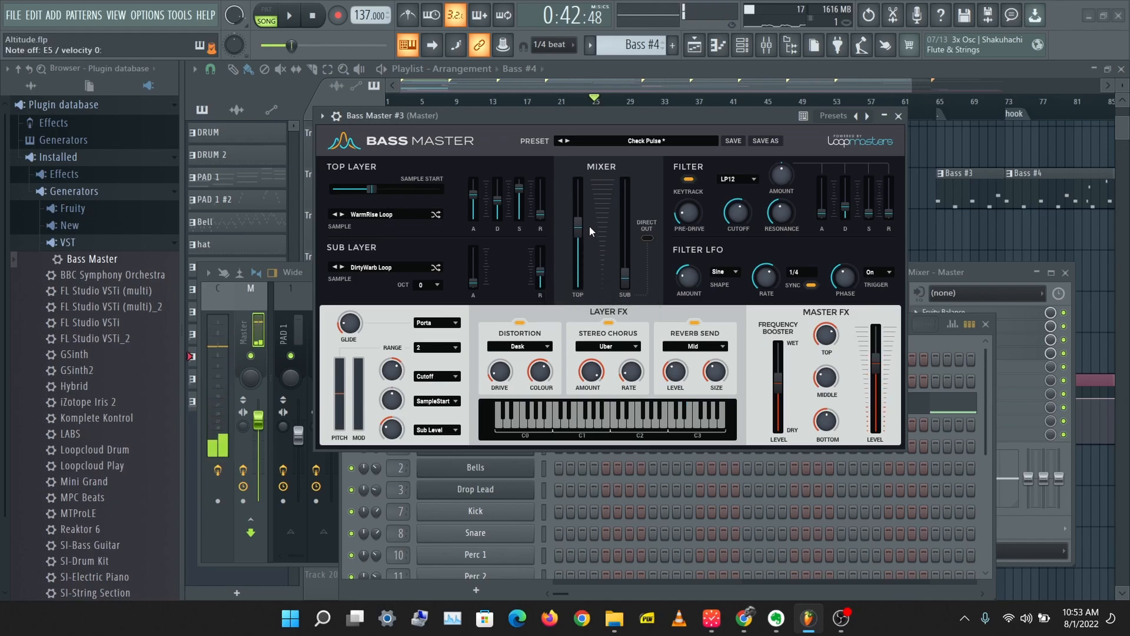
Step: Try the WeightRise sample on the top layer, and switch it to HollowSync Loop from the High category
{"action": "left_click", "coordinate": [372, 215]}
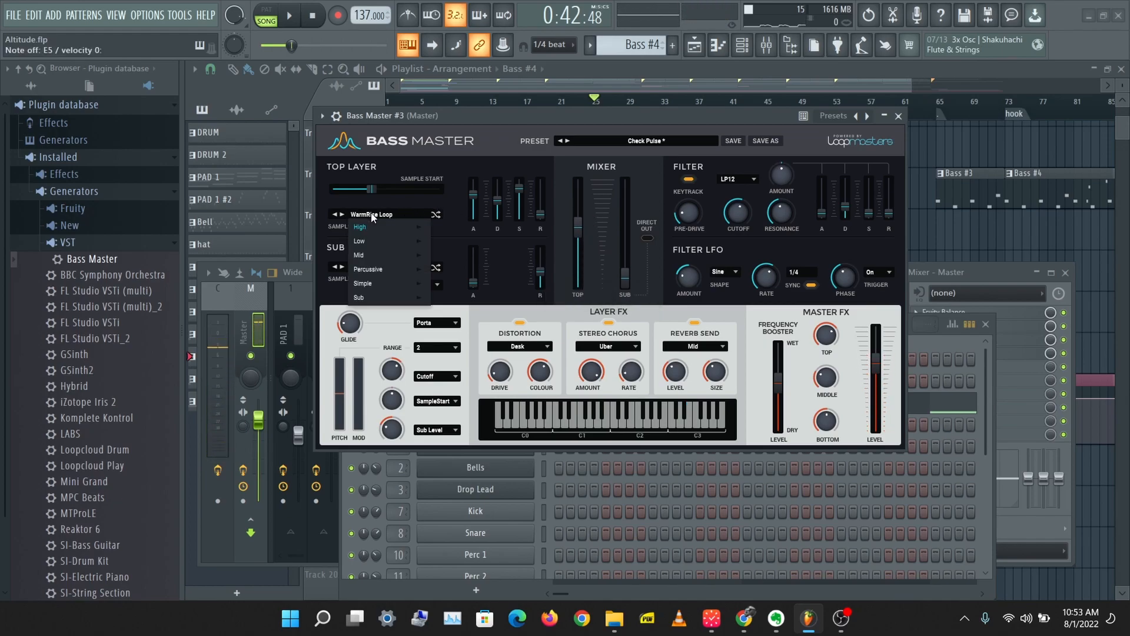
{"action": "mouse_move", "coordinate": [424, 234]}
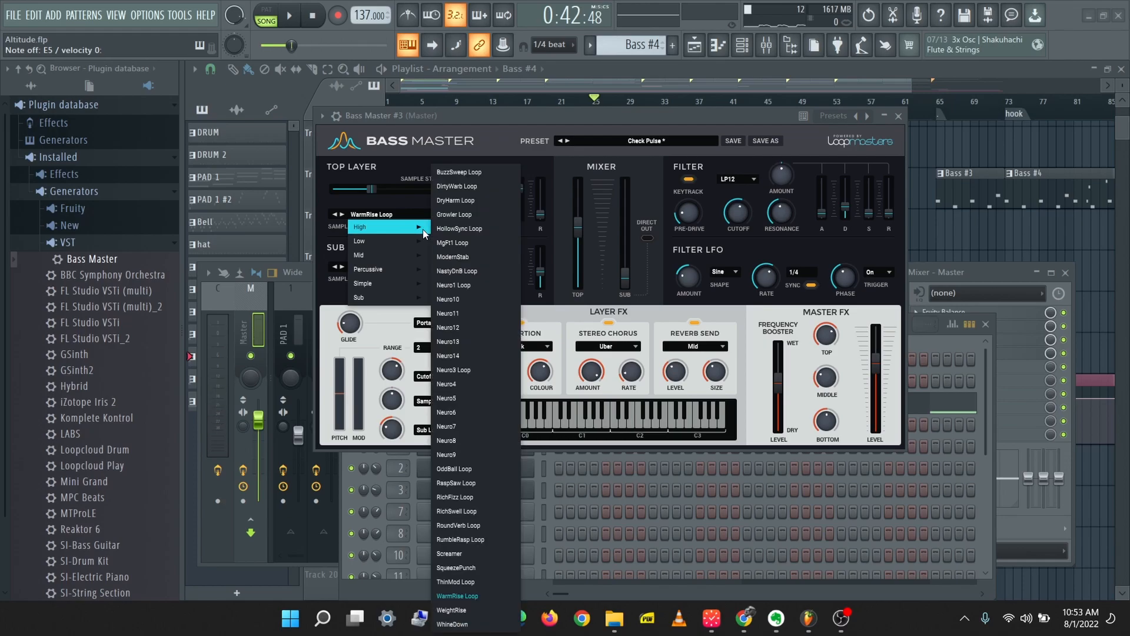
{"action": "left_click", "coordinate": [457, 610]}
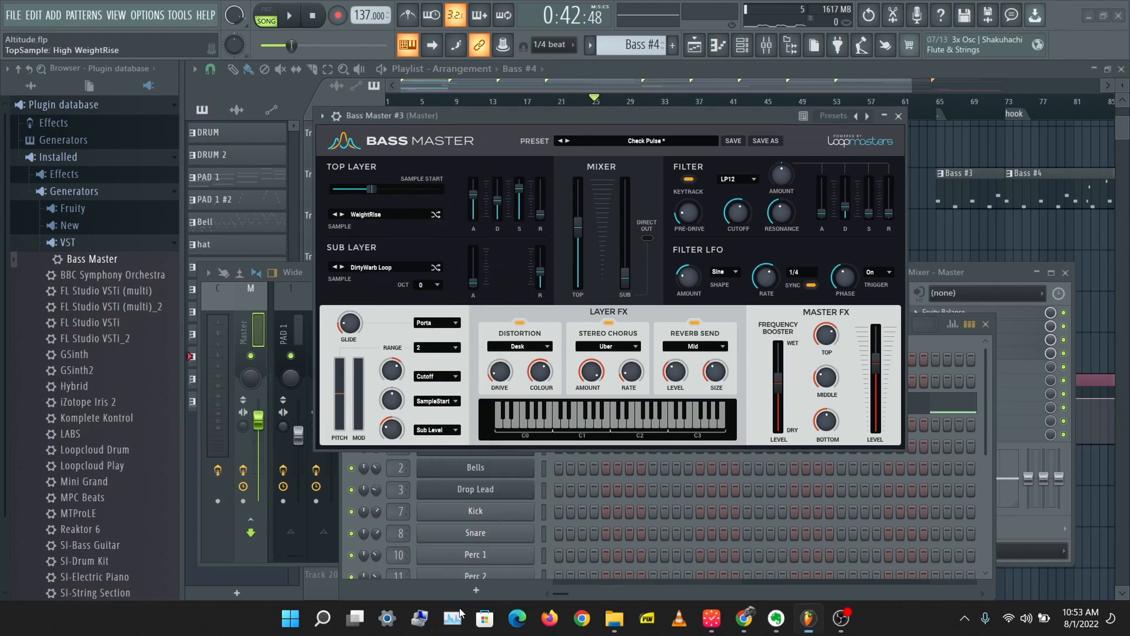
{"action": "left_click", "coordinate": [351, 214]}
{"action": "mouse_move", "coordinate": [412, 227]}
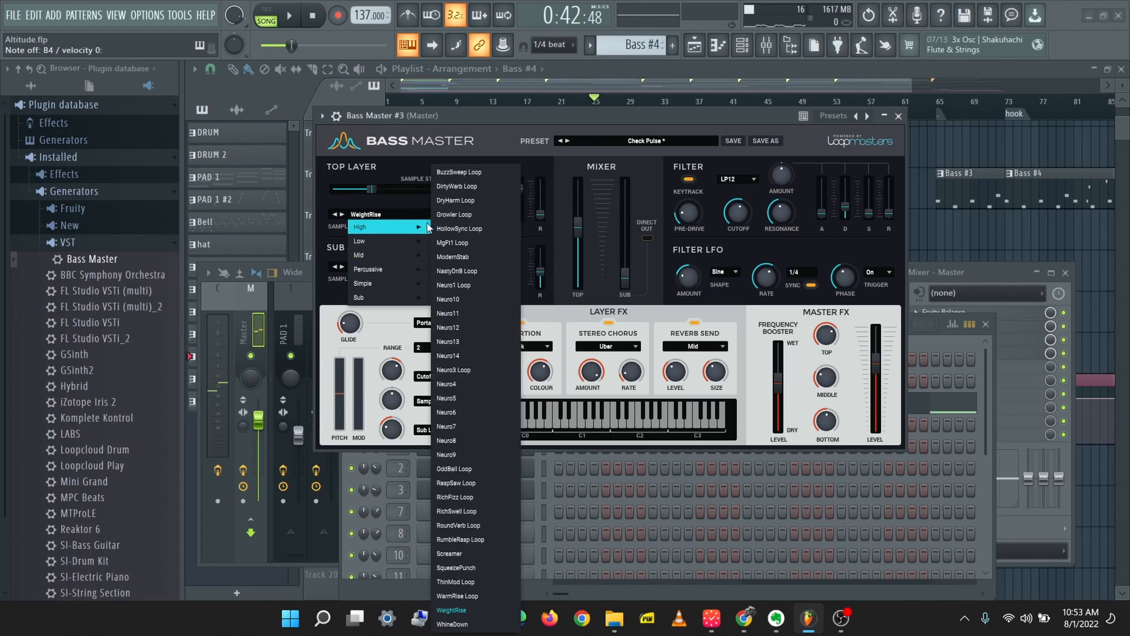
{"action": "left_click", "coordinate": [468, 229]}
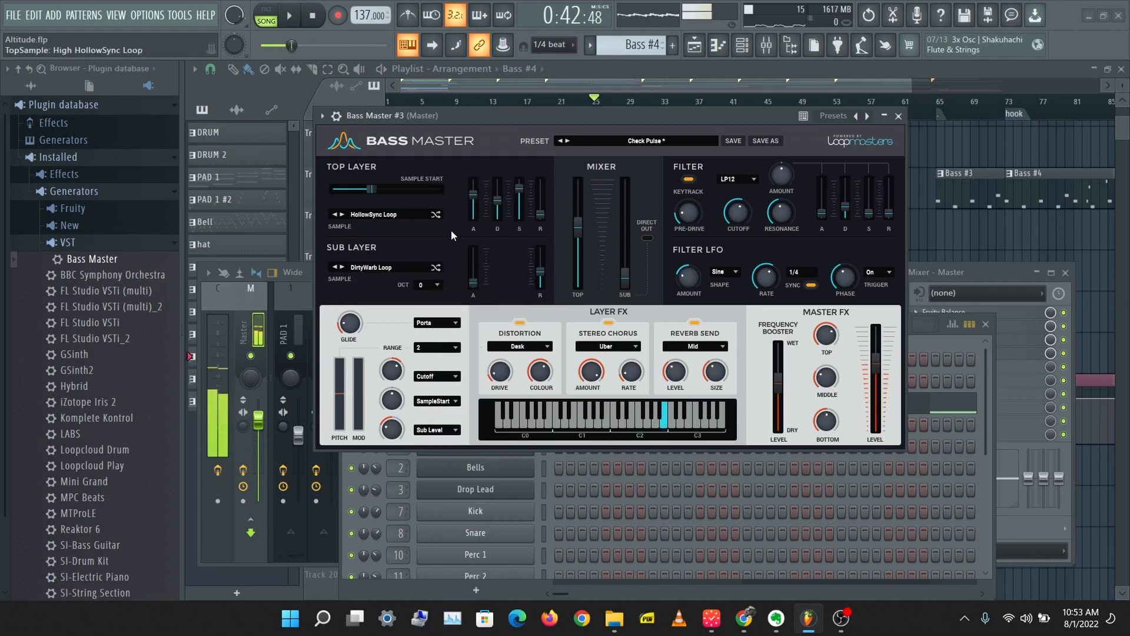
Step: Set the sub layer's sample to CleanSub Loop from the Sub category
{"action": "left_click", "coordinate": [387, 268]}
{"action": "mouse_move", "coordinate": [406, 352]}
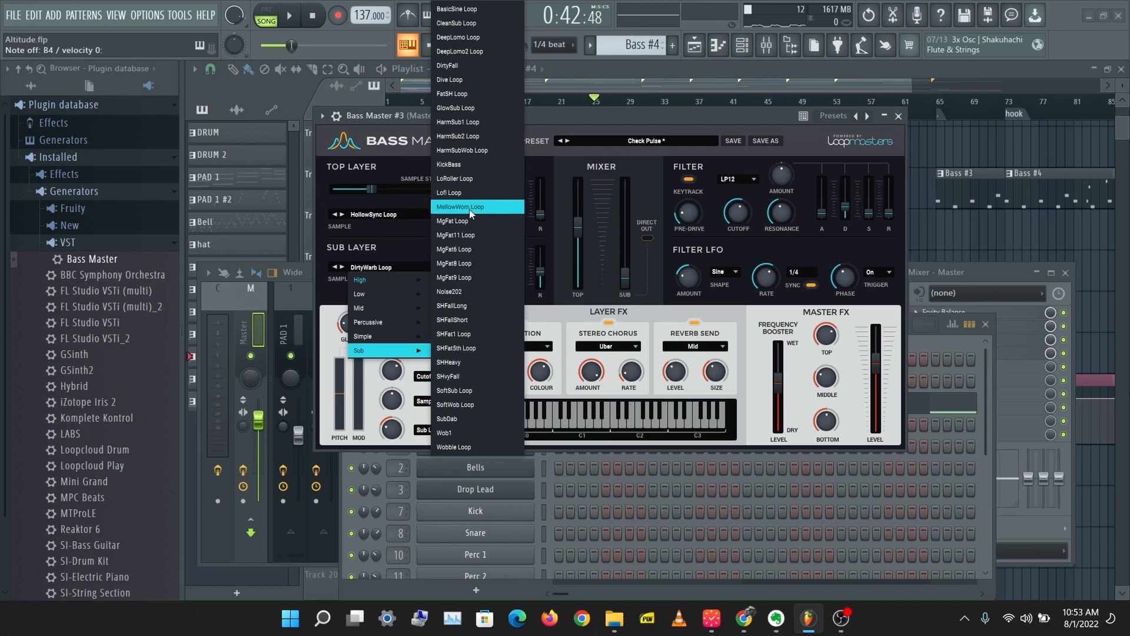
{"action": "left_click", "coordinate": [465, 25]}
Step: Lower the top level to hear the raised sub layer alone, and bring the top level back to about -22 dB
{"action": "left_click_drag", "start_coordinate": [577, 225], "coordinate": [577, 320]}
{"action": "left_click_drag", "start_coordinate": [629, 228], "coordinate": [629, 237]}
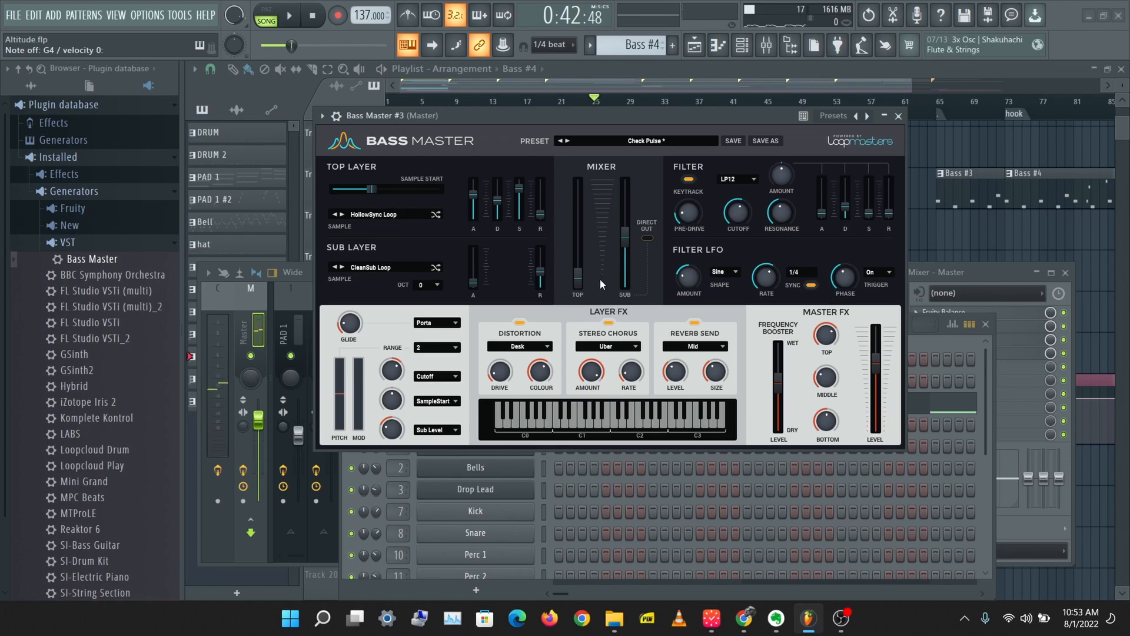
{"action": "left_click_drag", "start_coordinate": [582, 280], "coordinate": [581, 242]}
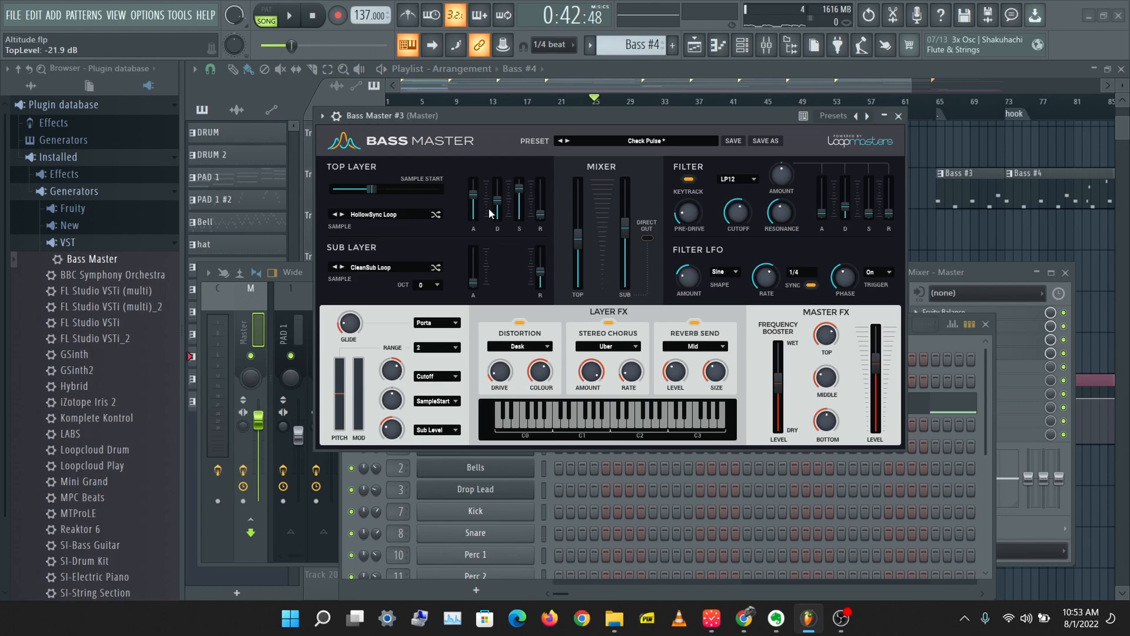
Step: Lower the top layer's attack slightly and switch the filter type to LP24
{"action": "left_click_drag", "start_coordinate": [474, 195], "coordinate": [480, 201]}
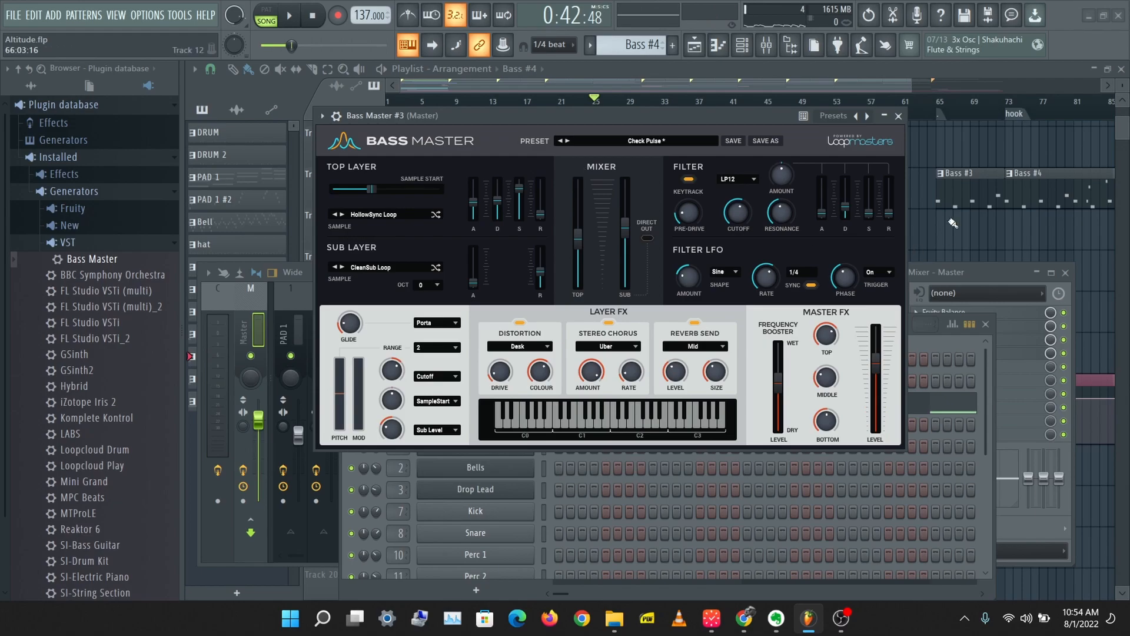
{"action": "left_click", "coordinate": [731, 179]}
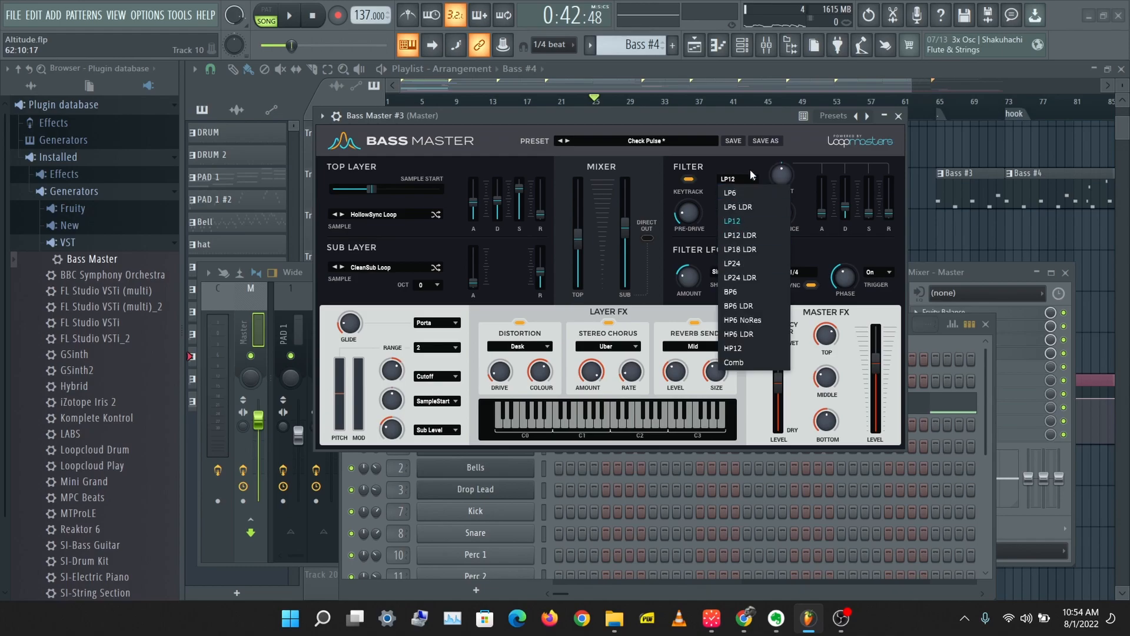
{"action": "left_click", "coordinate": [745, 263]}
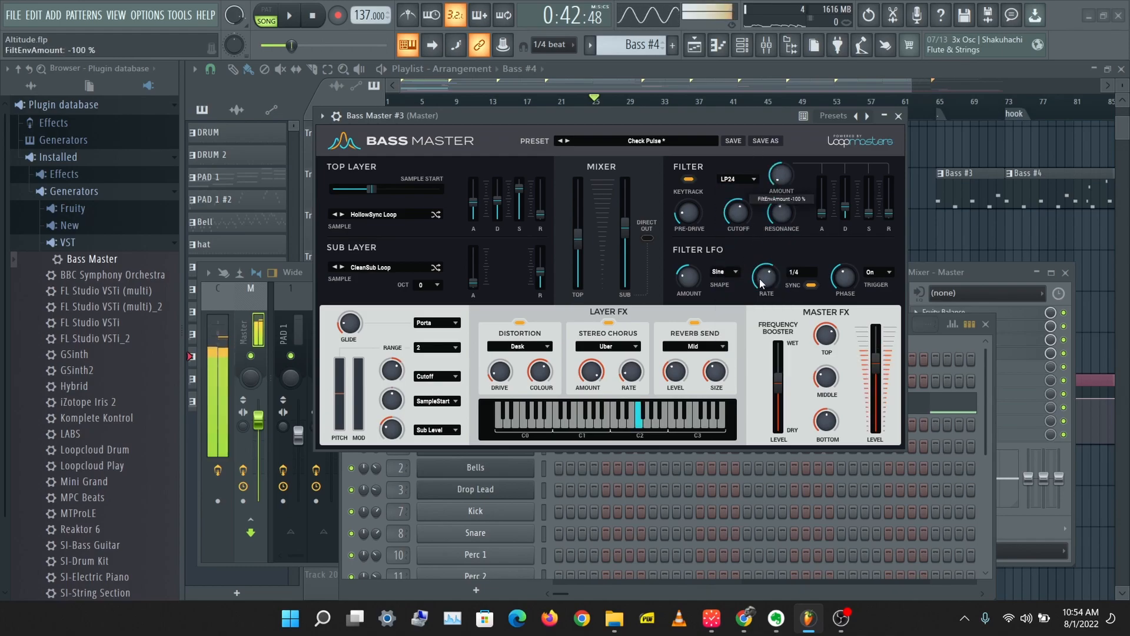
Step: Raise the top mixer level and lower the sub level, then try the HP6 LDR filter type and settle on LP6
{"action": "left_click_drag", "start_coordinate": [572, 238], "coordinate": [625, 249]}
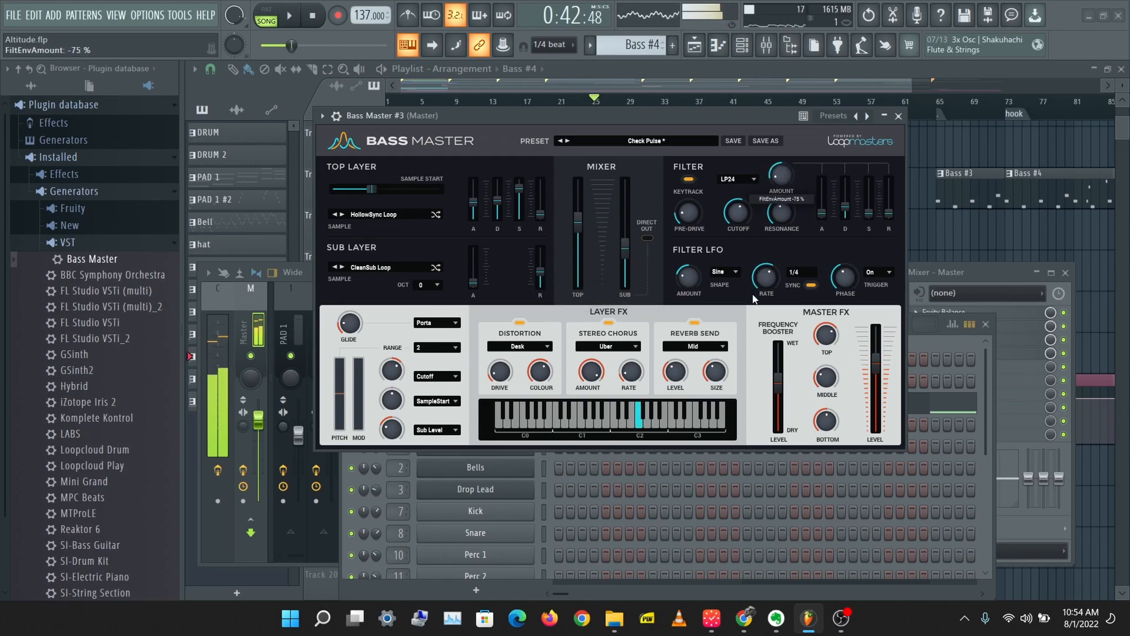
{"action": "left_click", "coordinate": [740, 179]}
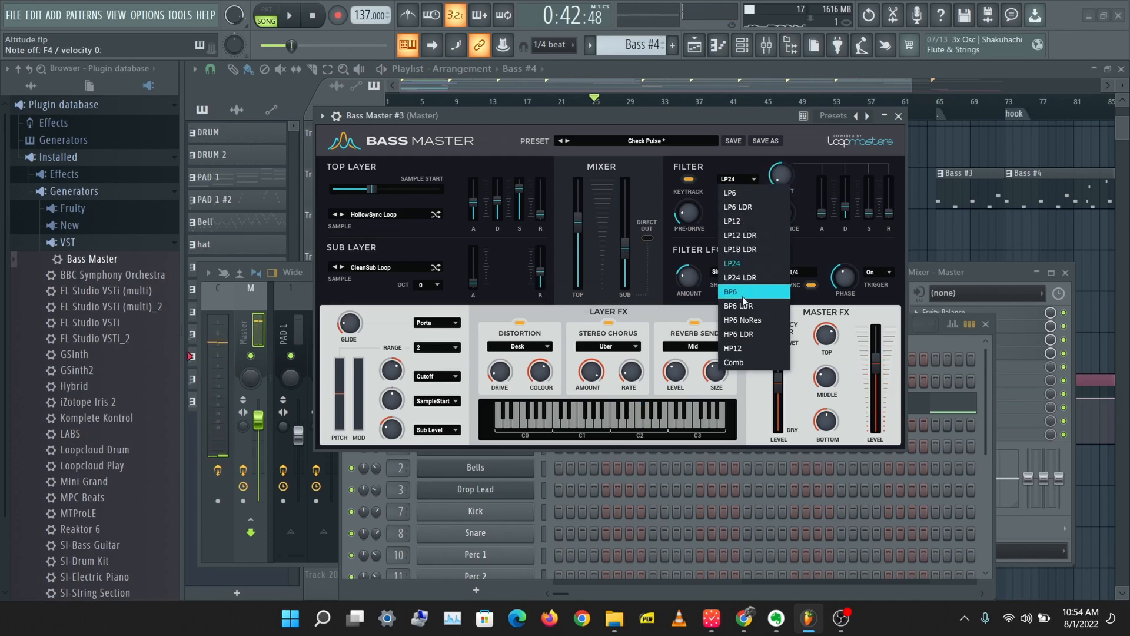
{"action": "left_click", "coordinate": [740, 334]}
{"action": "left_click_drag", "start_coordinate": [783, 174], "coordinate": [783, 175]}
{"action": "left_click", "coordinate": [749, 182]}
{"action": "left_click", "coordinate": [737, 211]}
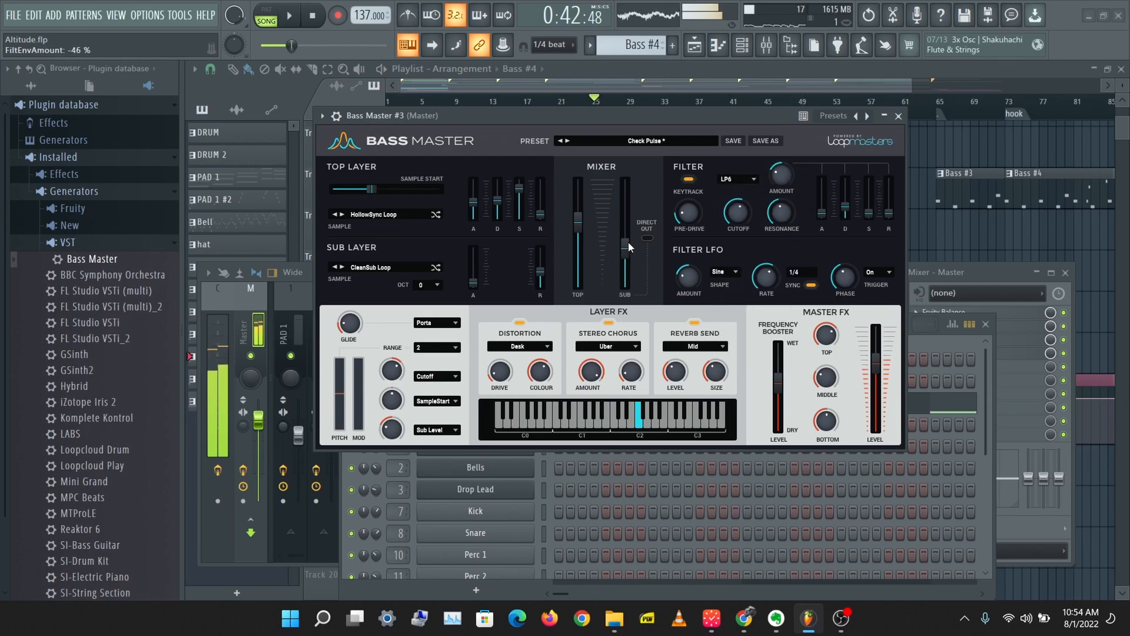
Step: Sweep the filter cutoff down to about 48 Hz and back up while playing notes, and adjust the filter envelope amount
{"action": "left_click_drag", "start_coordinate": [703, 195], "coordinate": [727, 284]}
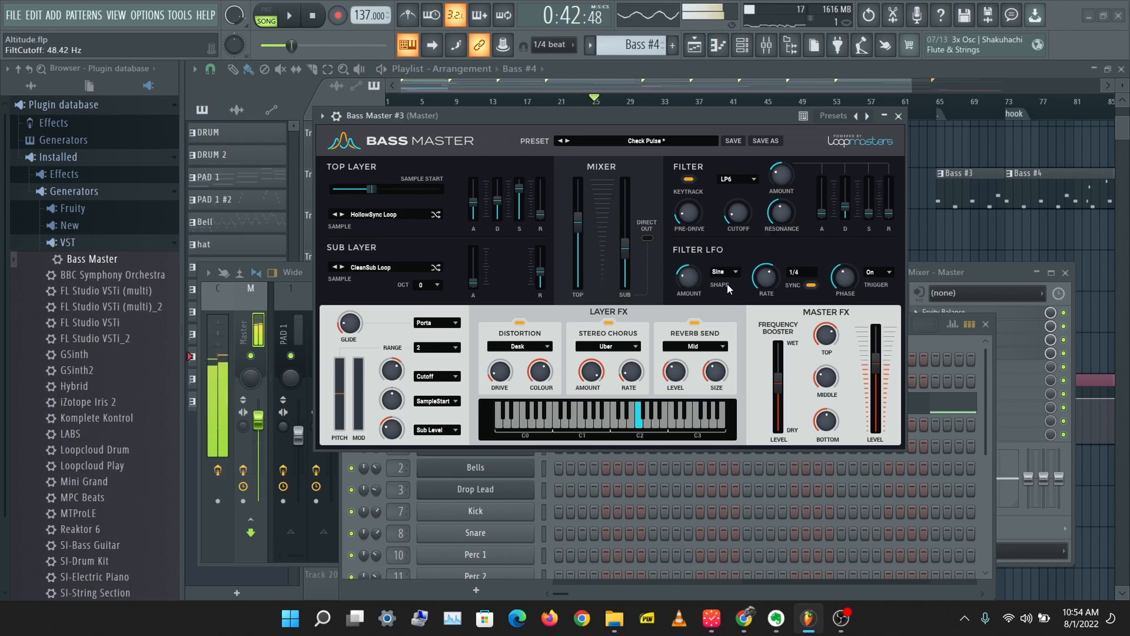
{"action": "mouse_move", "coordinate": [745, 222]}
{"action": "left_mouse_down"}
{"action": "mouse_move", "coordinate": [747, 186]}
{"action": "mouse_move", "coordinate": [732, 235]}
{"action": "left_mouse_up"}
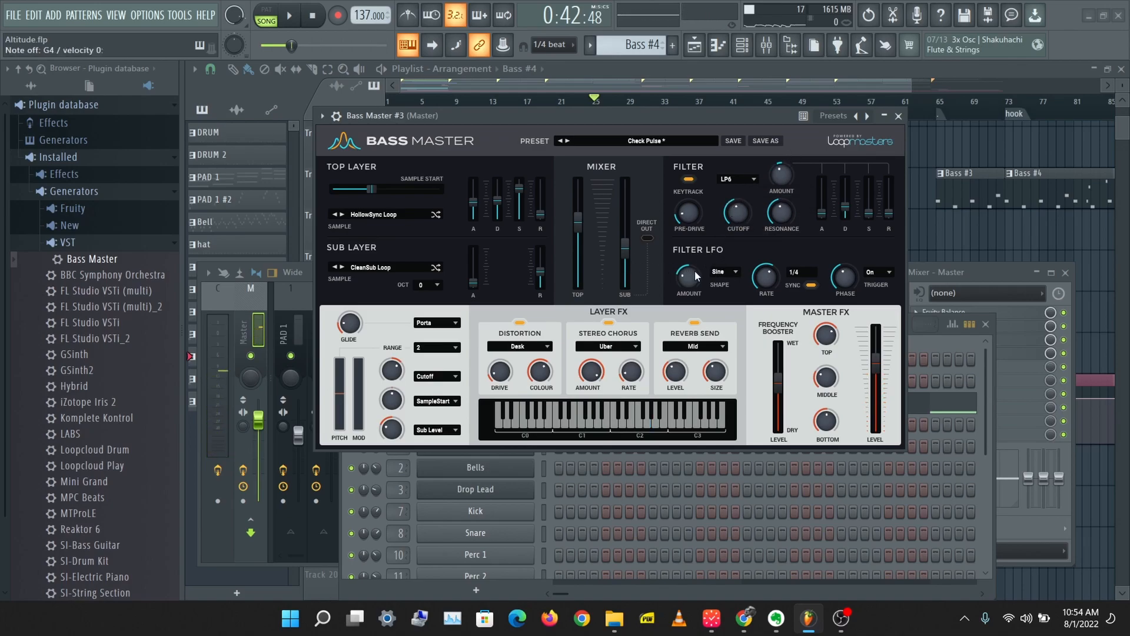
Step: Adjust the filter LFO amount, turn off its sync, and set the LFO rate to about 9.19 Hz
{"action": "left_click_drag", "start_coordinate": [695, 274], "coordinate": [690, 279]}
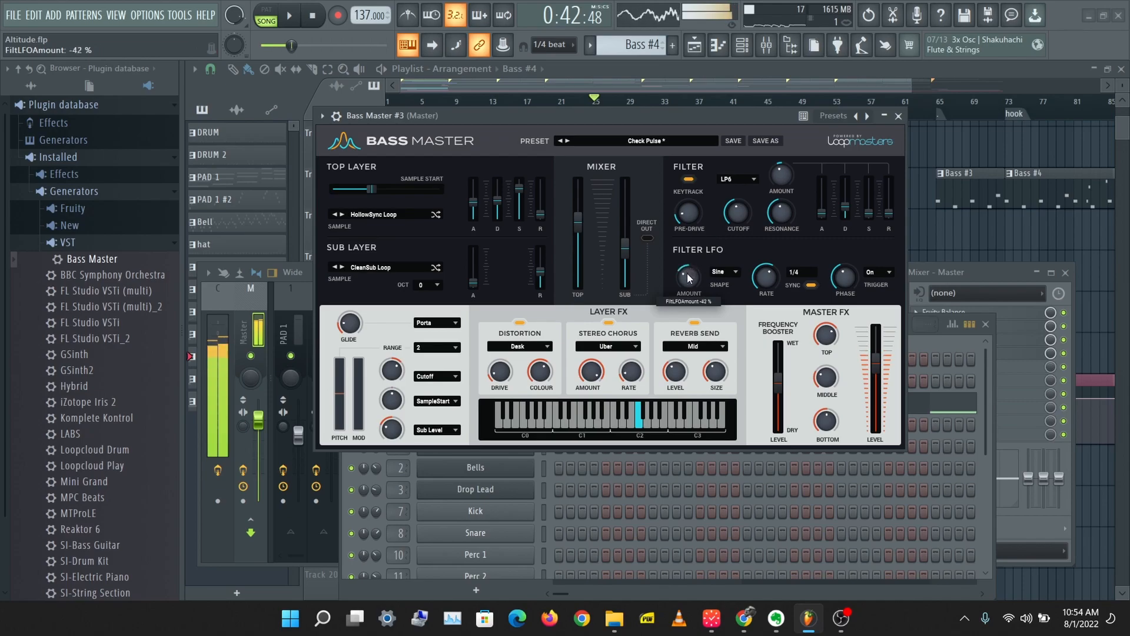
{"action": "left_click_drag", "start_coordinate": [783, 278], "coordinate": [782, 221]}
{"action": "left_click", "coordinate": [811, 285]}
{"action": "mouse_move", "coordinate": [767, 275]}
{"action": "left_mouse_down"}
{"action": "mouse_move", "coordinate": [776, 231]}
{"action": "mouse_move", "coordinate": [764, 292]}
{"action": "left_mouse_up"}
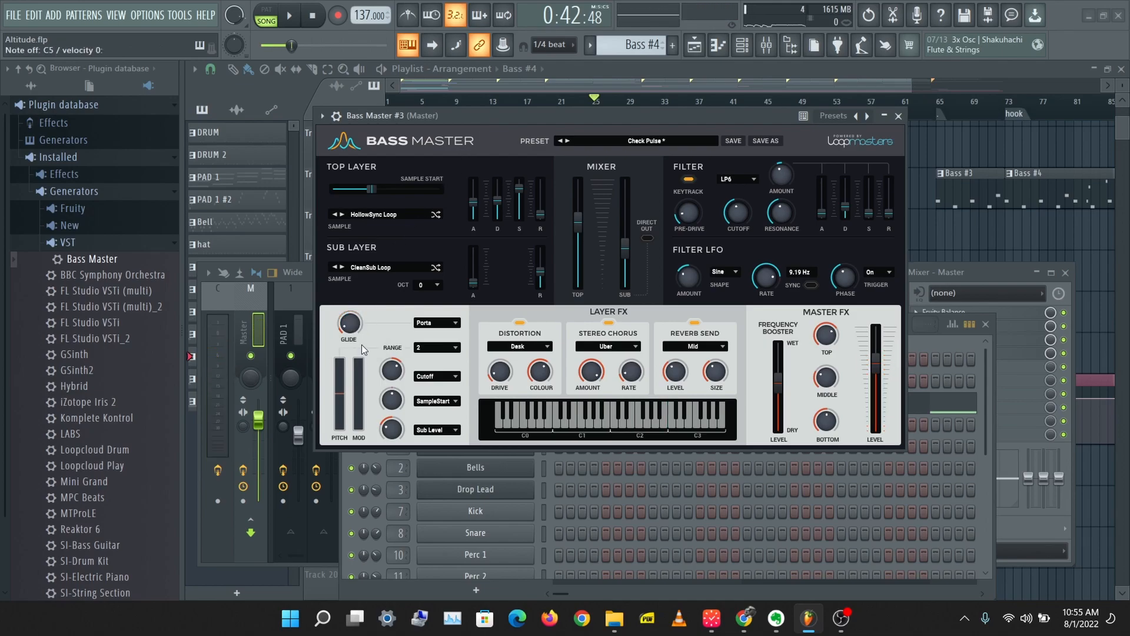
Step: Try the Legato glide mode, return it to Porta, and bend the pitch wheel while playing notes
{"action": "left_click", "coordinate": [417, 323]}
{"action": "left_click", "coordinate": [428, 351]}
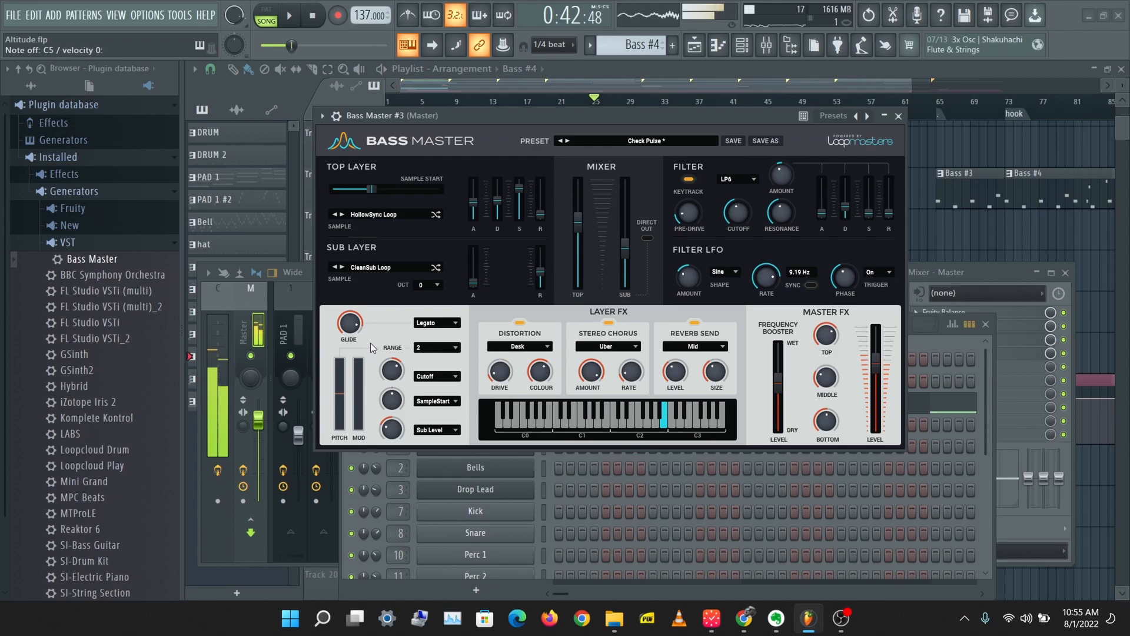
{"action": "left_click", "coordinate": [439, 323]}
{"action": "left_click", "coordinate": [429, 337]}
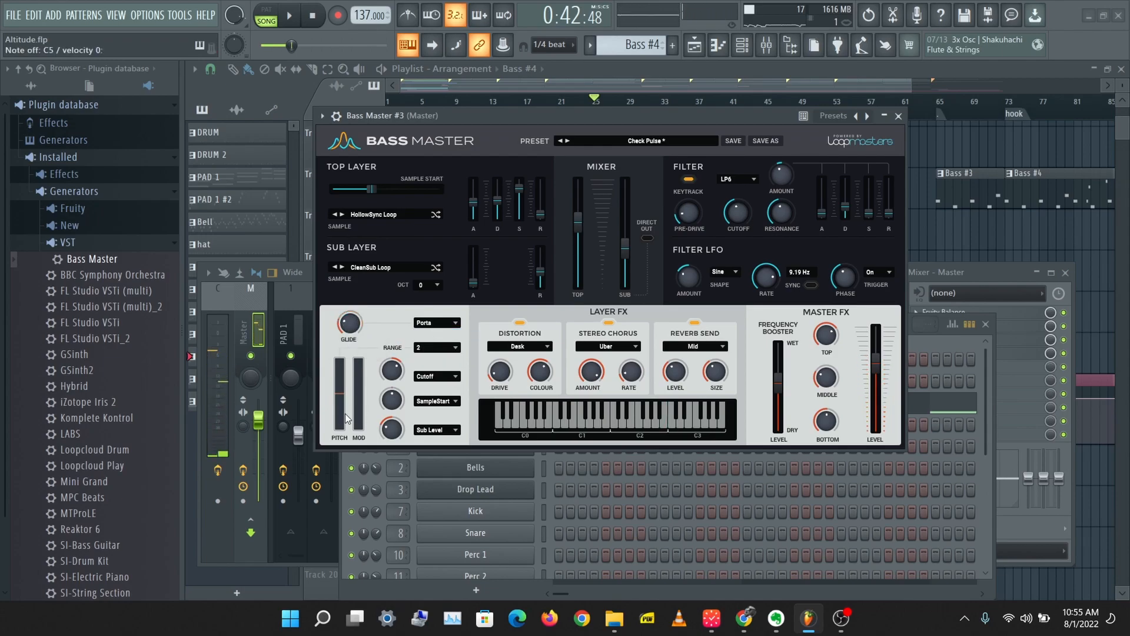
{"action": "left_click_drag", "start_coordinate": [337, 402], "coordinate": [352, 499]}
{"action": "left_click_drag", "start_coordinate": [331, 353], "coordinate": [330, 503]}
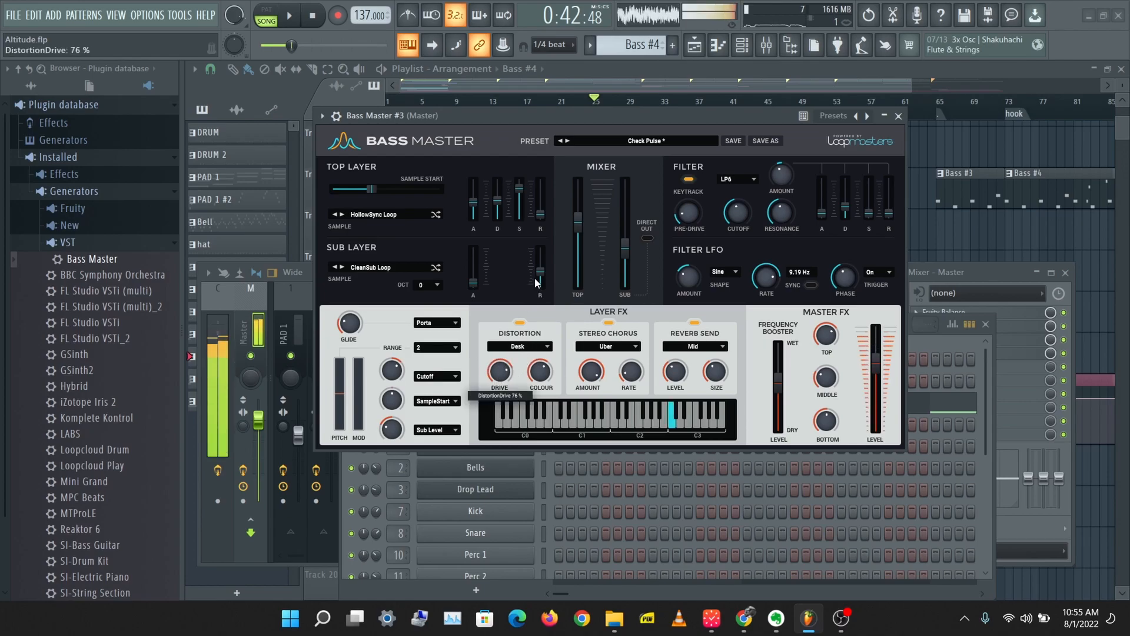
Step: Adjust the distortion colour and drive while playing notes, and try the Fuzz and Crush distortion types
{"action": "left_click", "coordinate": [546, 371]}
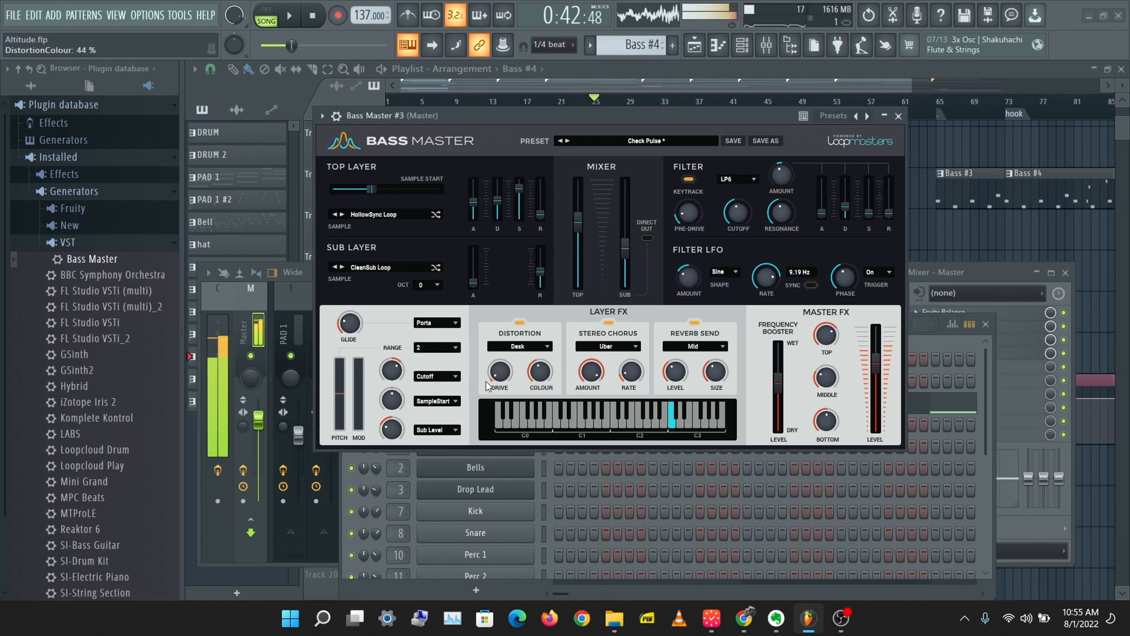
{"action": "left_click_drag", "start_coordinate": [495, 356], "coordinate": [524, 342]}
{"action": "left_click", "coordinate": [519, 347]}
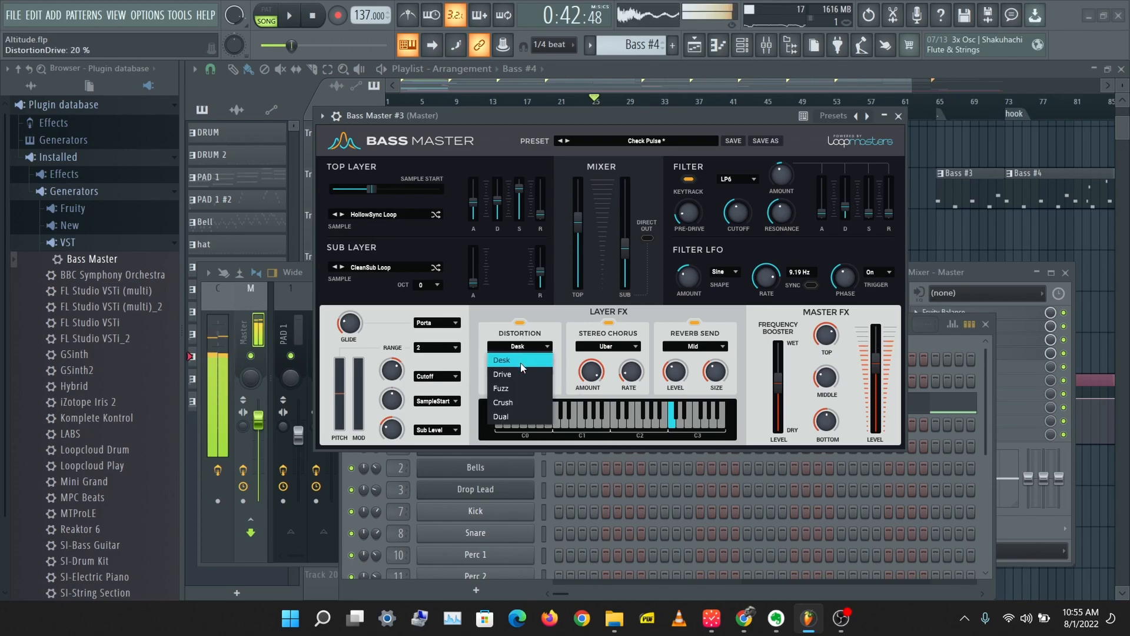
{"action": "left_click", "coordinate": [514, 387]}
{"action": "left_click_drag", "start_coordinate": [513, 388], "coordinate": [511, 364]}
{"action": "left_click", "coordinate": [520, 346]}
{"action": "left_click", "coordinate": [513, 405]}
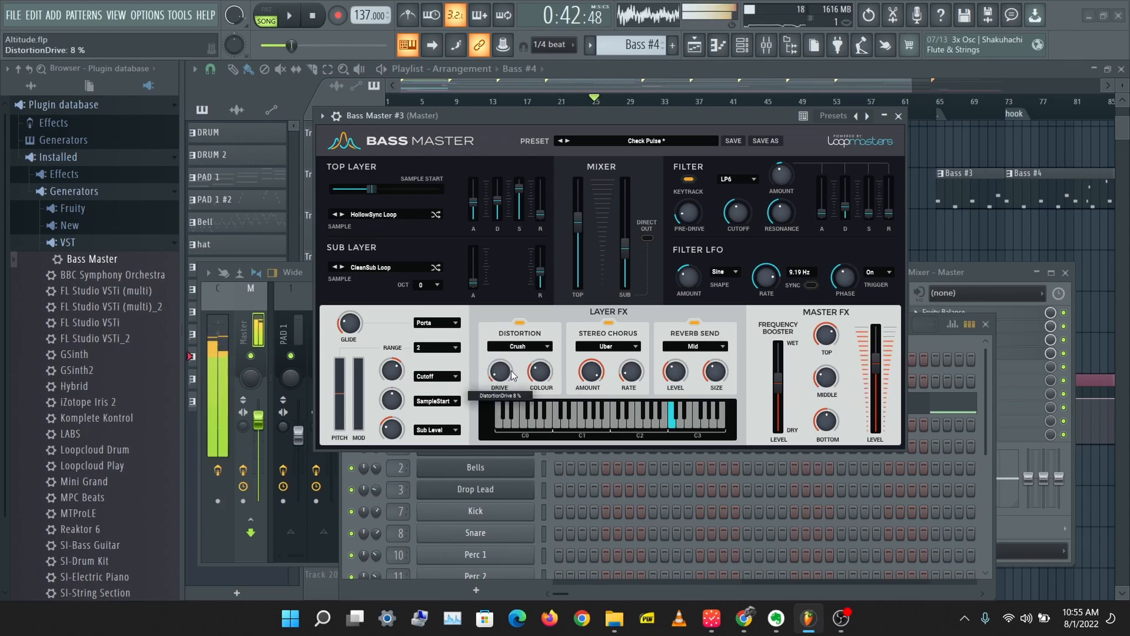
Step: Set the distortion type back to Desk and reduce its drive to about 11%
{"action": "left_click", "coordinate": [520, 346]}
{"action": "left_click", "coordinate": [509, 366]}
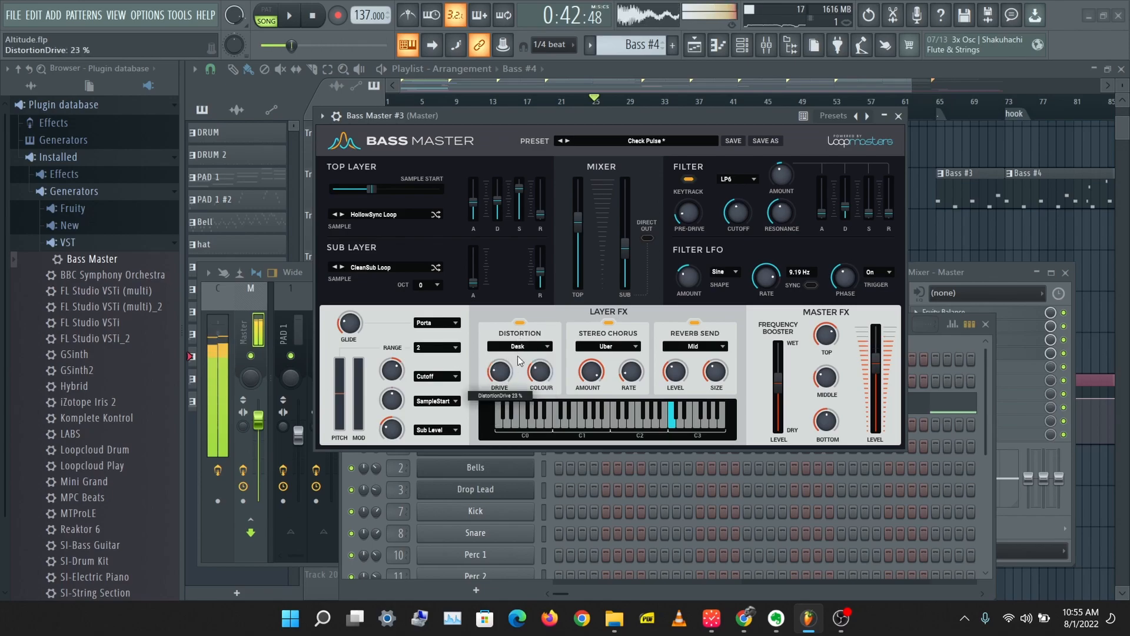
{"action": "left_click_drag", "start_coordinate": [510, 367], "coordinate": [508, 387]}
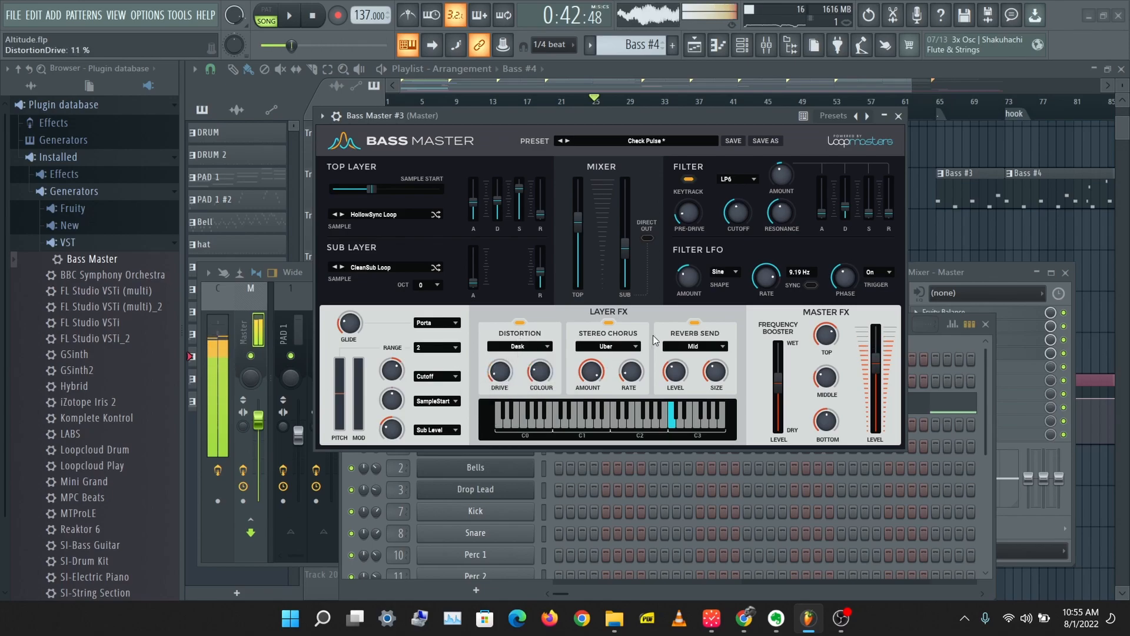
Step: Switch the stereo chorus type to Widen and lower its amount
{"action": "left_click", "coordinate": [616, 349]}
{"action": "left_click", "coordinate": [602, 396]}
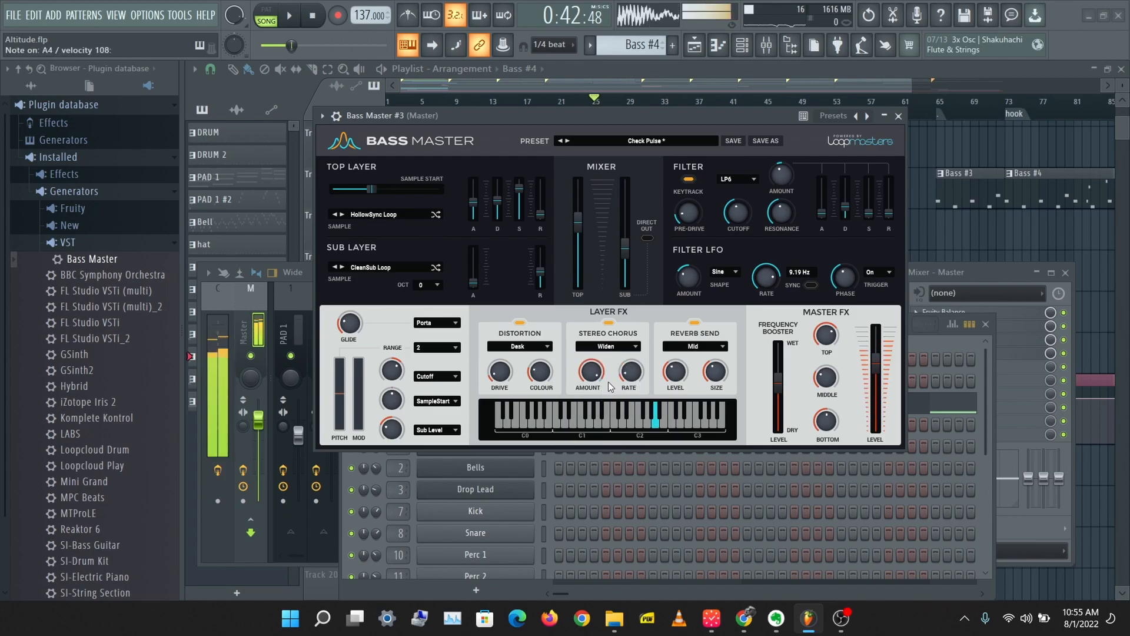
{"action": "left_click_drag", "start_coordinate": [591, 371], "coordinate": [618, 374]}
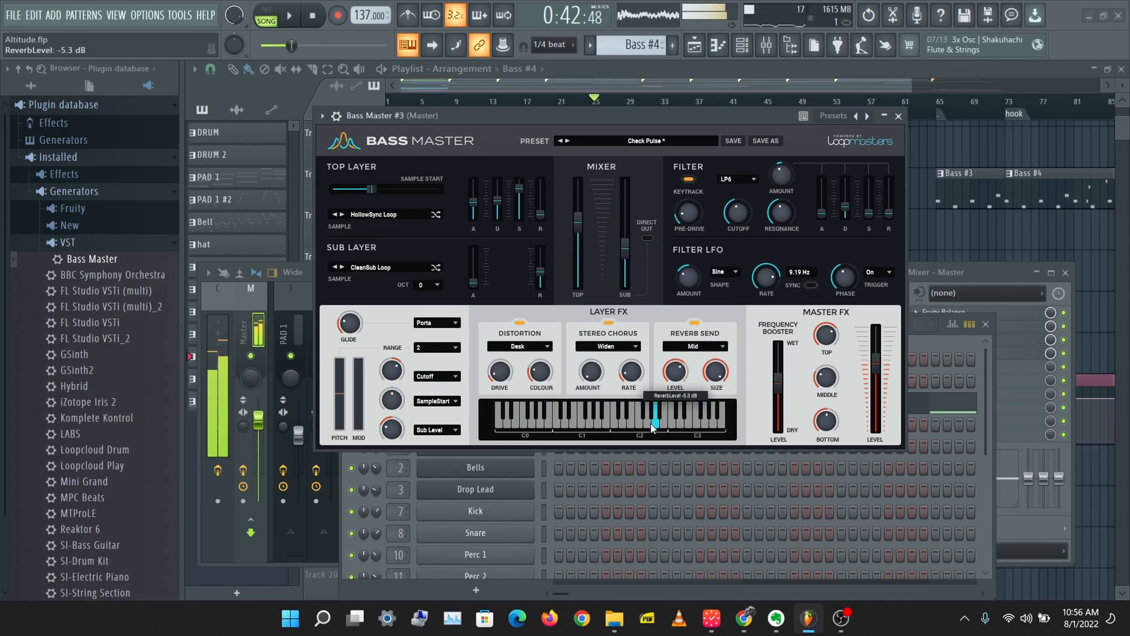
Step: Try the Bright and Dark reverb send types at different levels, and return the type to Mid
{"action": "left_click", "coordinate": [693, 346]}
{"action": "left_click", "coordinate": [690, 370]}
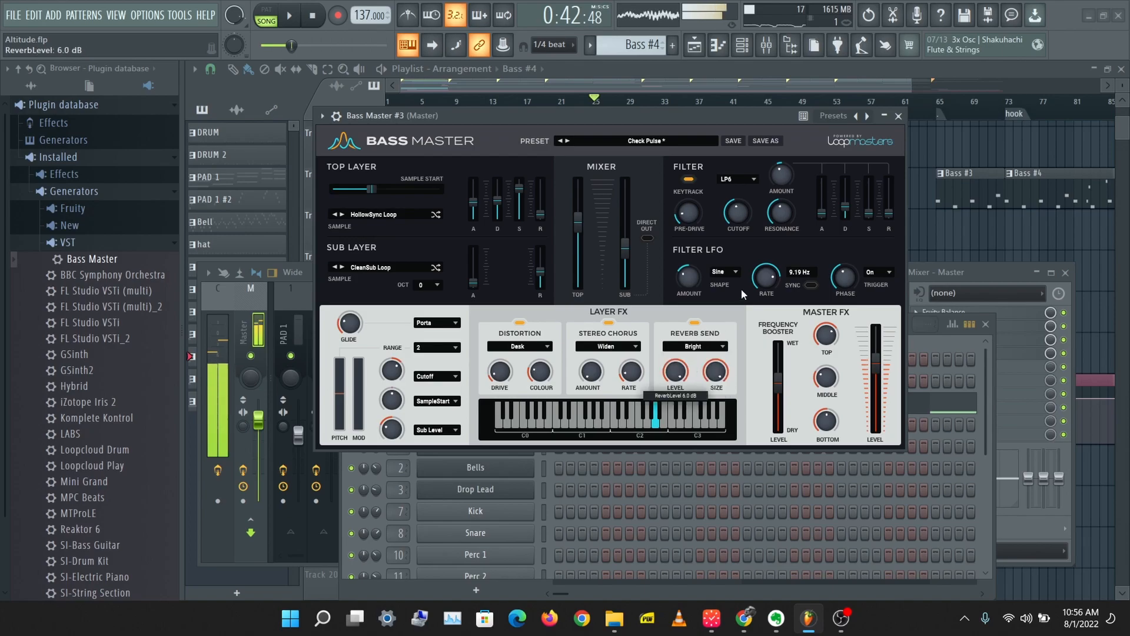
{"action": "left_click", "coordinate": [693, 346]}
{"action": "left_click", "coordinate": [690, 389]}
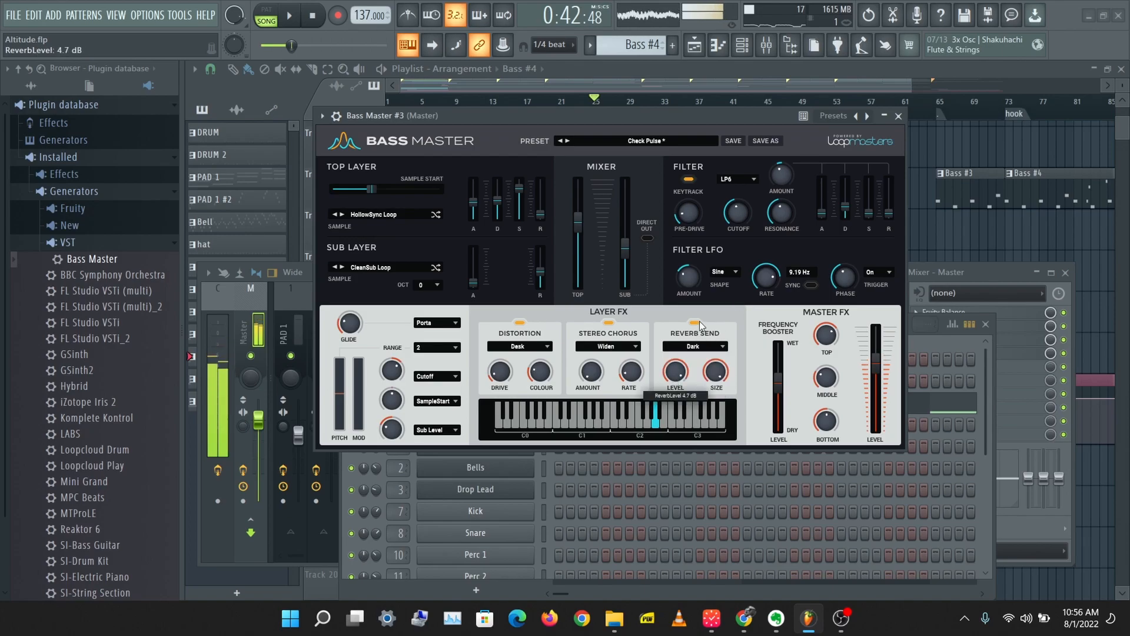
{"action": "left_click", "coordinate": [694, 347]}
{"action": "left_click", "coordinate": [676, 362]}
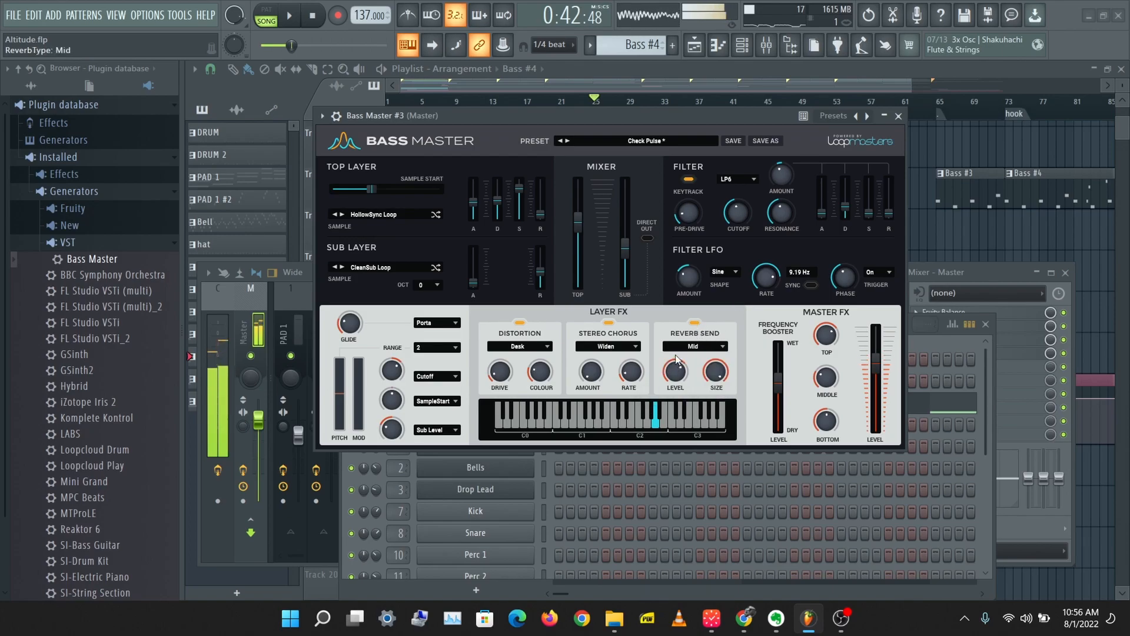
Step: Set the reverb send type to Bright and adjust its level while playing notes
{"action": "left_click", "coordinate": [683, 348]}
{"action": "left_click", "coordinate": [683, 358]}
{"action": "left_click", "coordinate": [663, 411]}
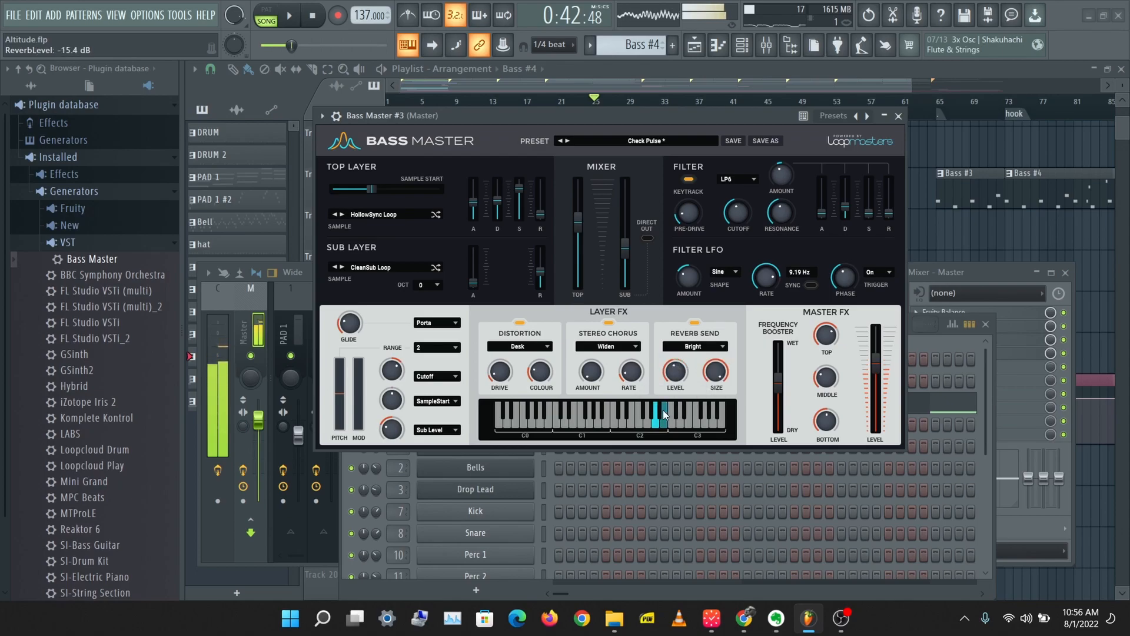
{"action": "left_click", "coordinate": [673, 411]}
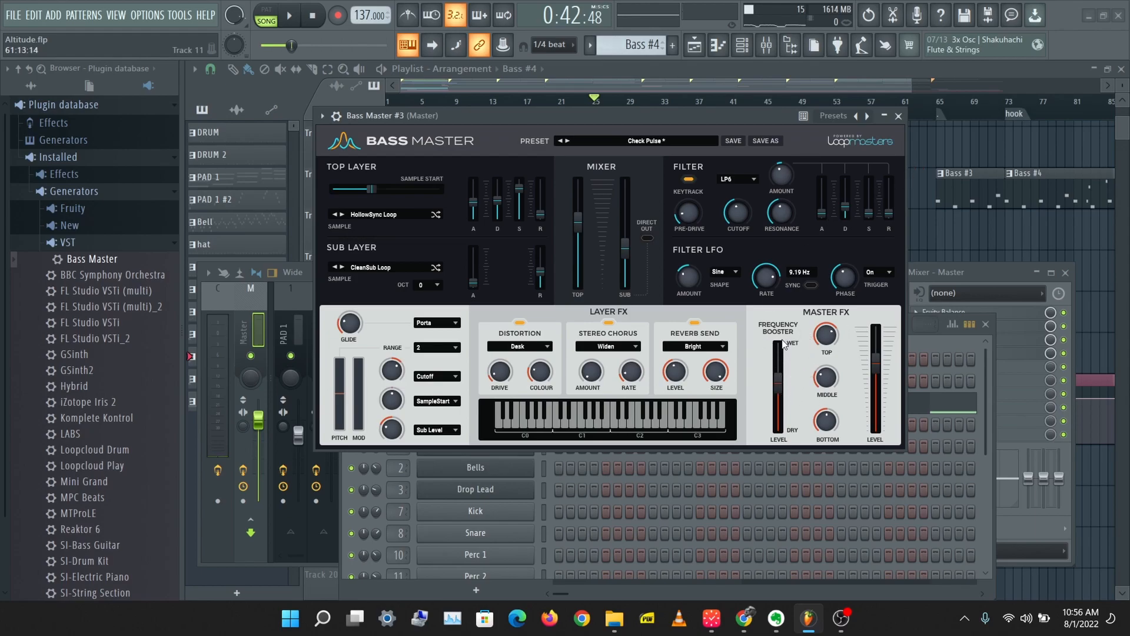
Step: Sweep the frequency booster's top and middle amounts up to 100% and back down while playing notes
{"action": "left_click", "coordinate": [825, 347]}
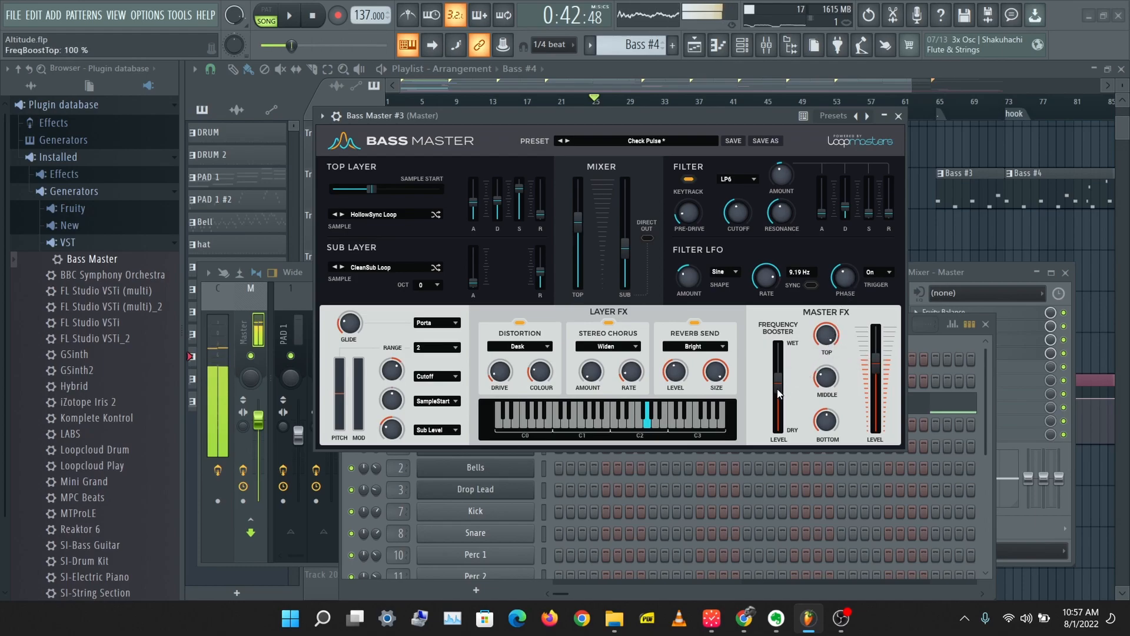
{"action": "left_click_drag", "start_coordinate": [826, 334], "coordinate": [810, 410]}
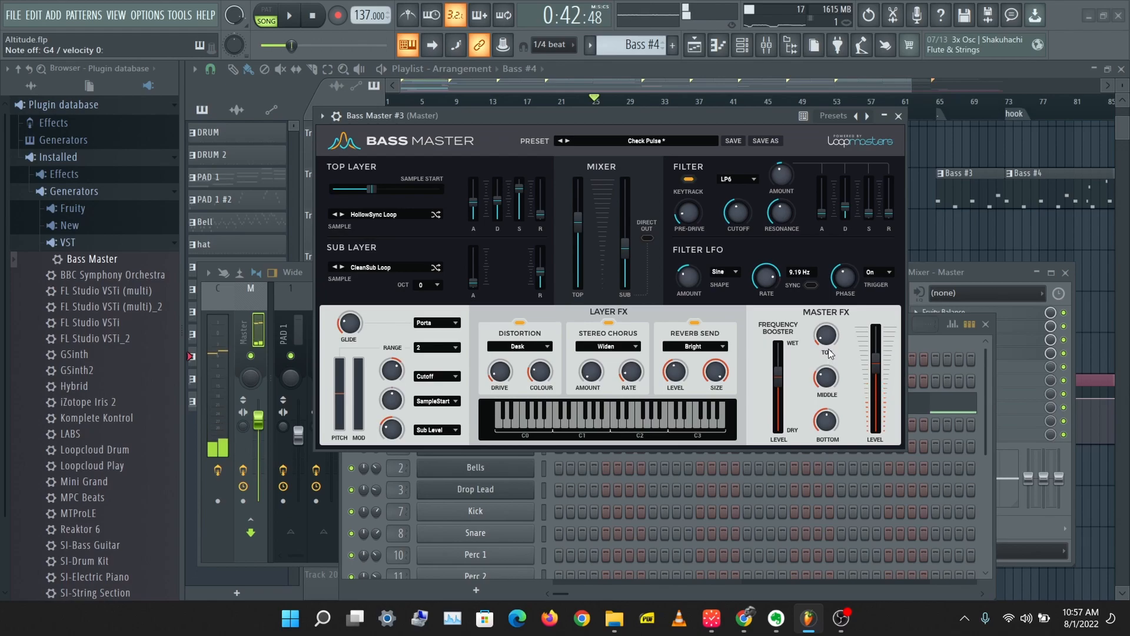
{"action": "left_click_drag", "start_coordinate": [826, 331], "coordinate": [832, 368]}
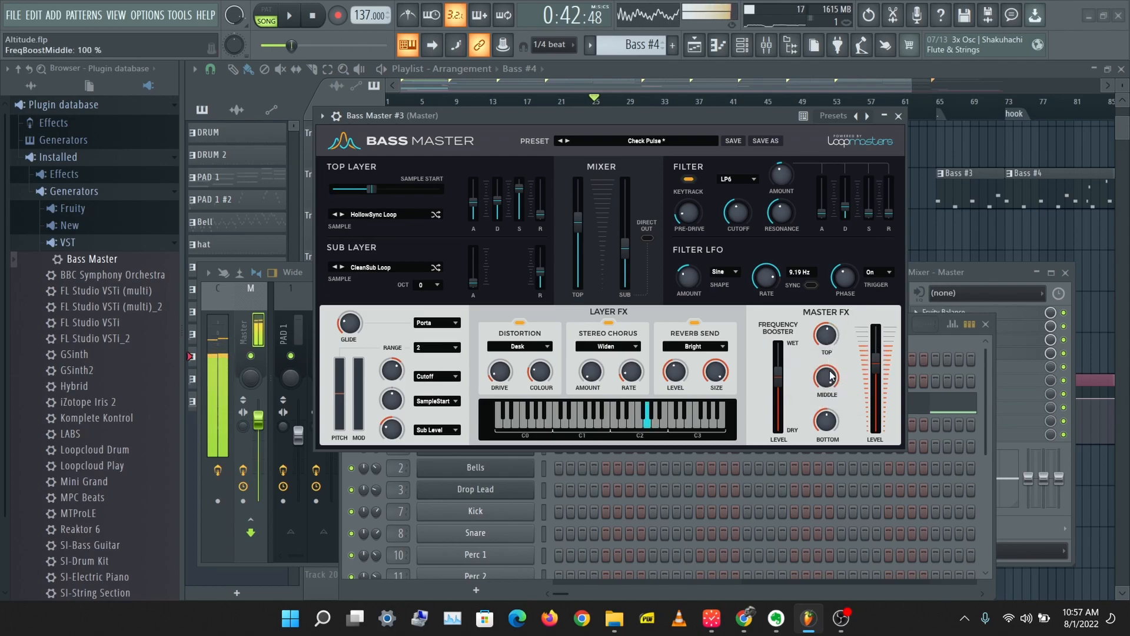
{"action": "key", "text": "b"}
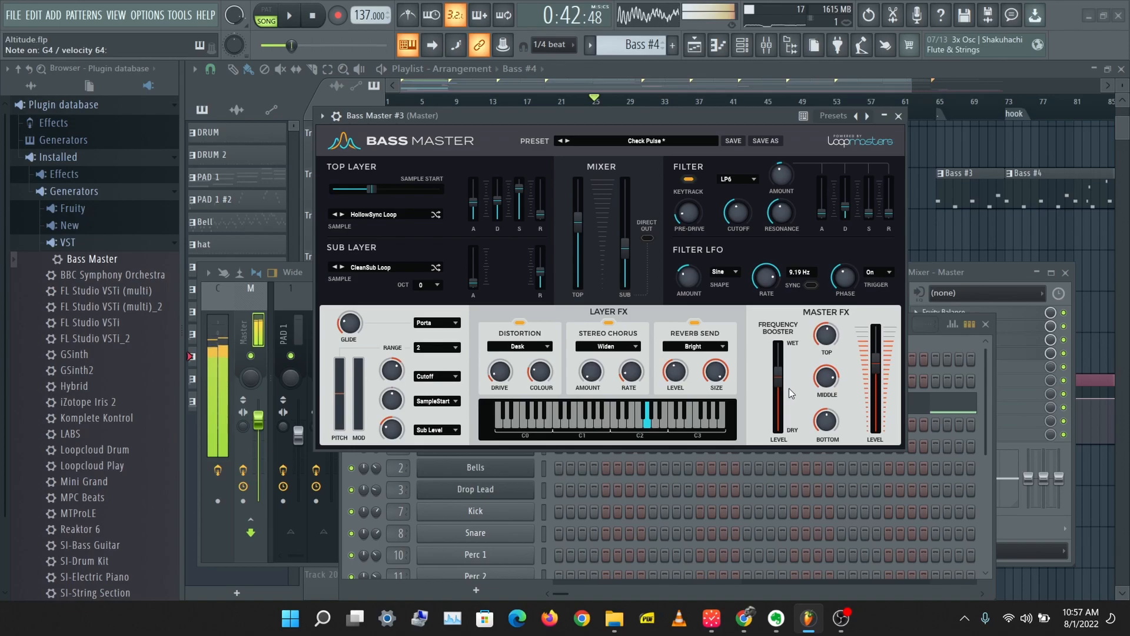
Step: Raise the frequency booster's bottom amount, readjust its top and middle amounts, and lower the booster level slightly
{"action": "left_click_drag", "start_coordinate": [827, 421], "coordinate": [853, 376]}
{"action": "key", "text": "d"}
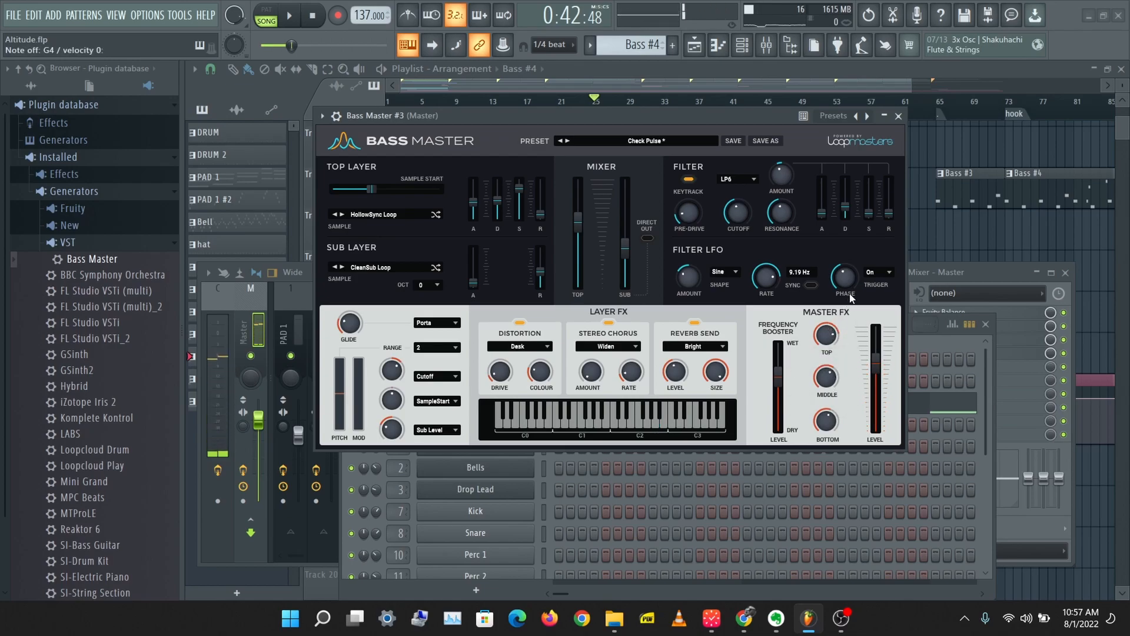
{"action": "key", "text": "d"}
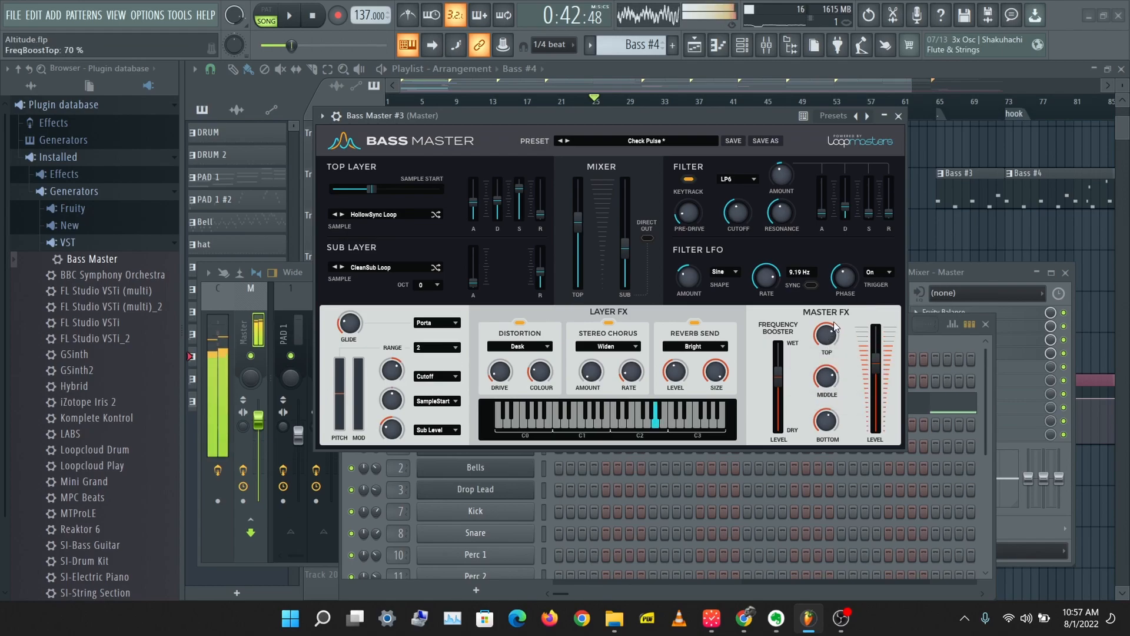
{"action": "left_click_drag", "start_coordinate": [827, 382], "coordinate": [827, 412]}
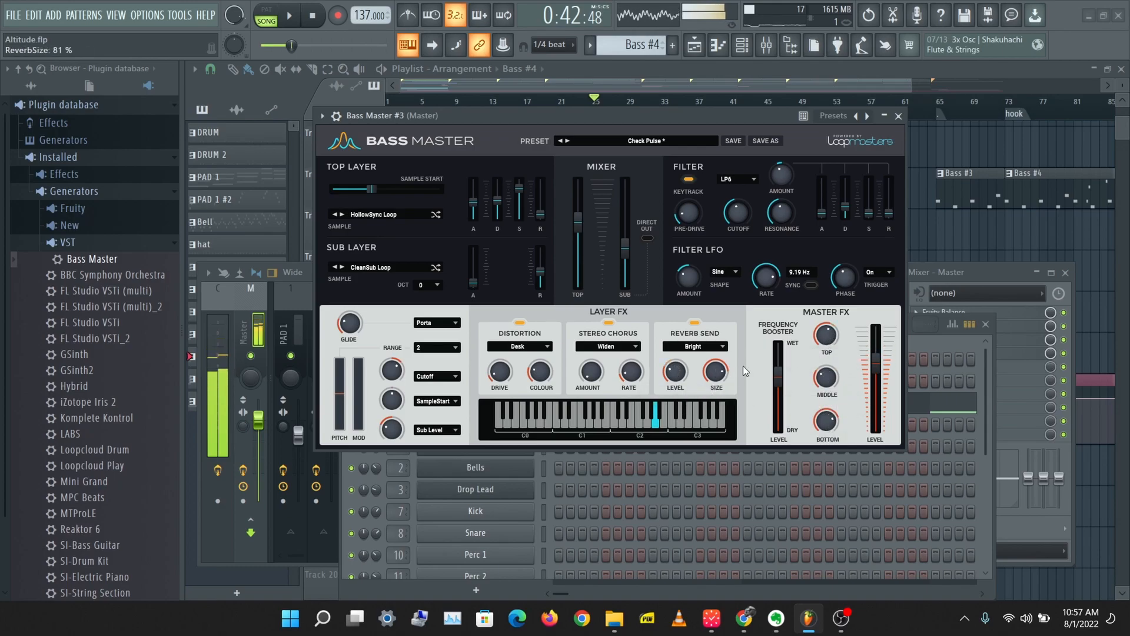
{"action": "mouse_move", "coordinate": [778, 370]}
{"action": "left_mouse_down"}
{"action": "mouse_move", "coordinate": [788, 345]}
{"action": "mouse_move", "coordinate": [784, 406]}
{"action": "mouse_move", "coordinate": [783, 386]}
{"action": "left_mouse_up"}
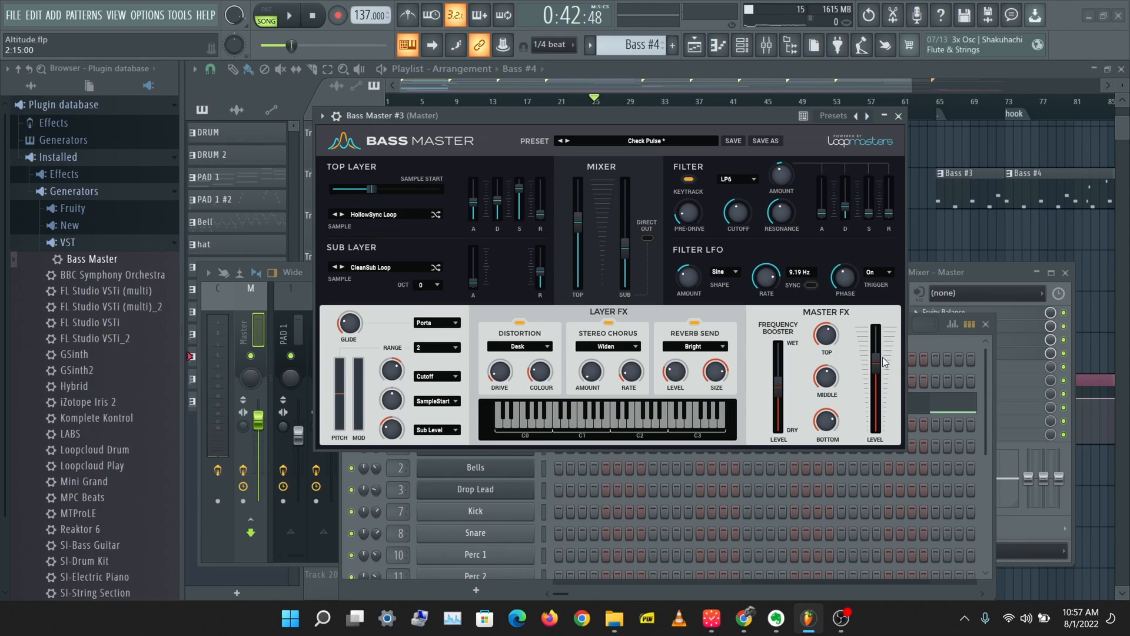
{"action": "left_click_drag", "start_coordinate": [885, 362], "coordinate": [889, 327]}
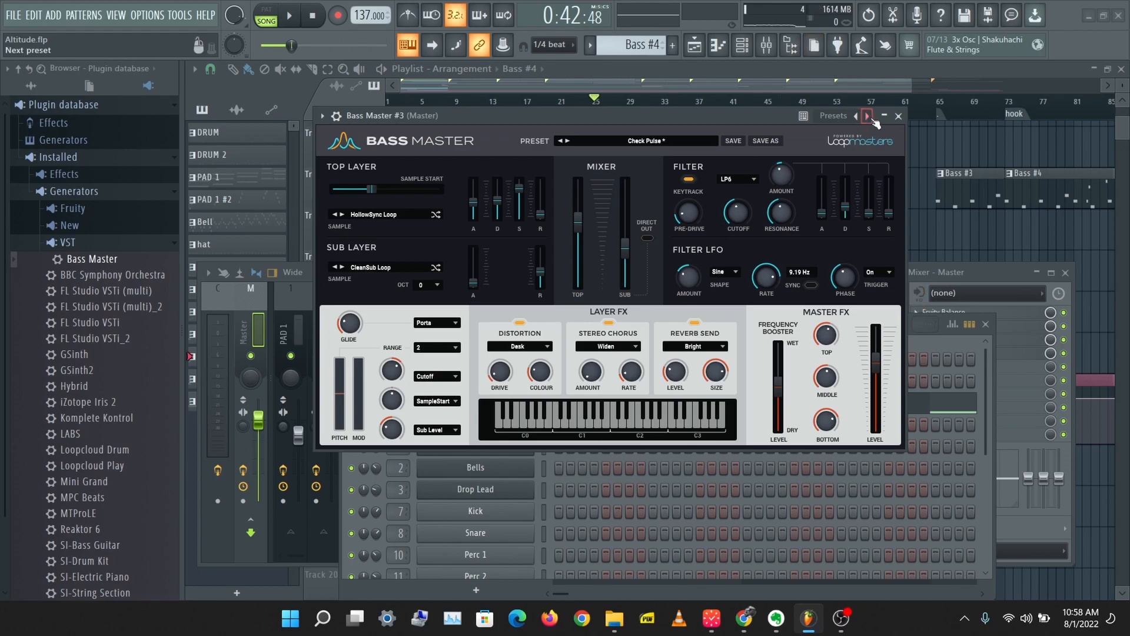
Step: Close the Bass Master window and hide the channel rack
{"action": "left_click", "coordinate": [898, 116]}
{"action": "left_click", "coordinate": [743, 46]}
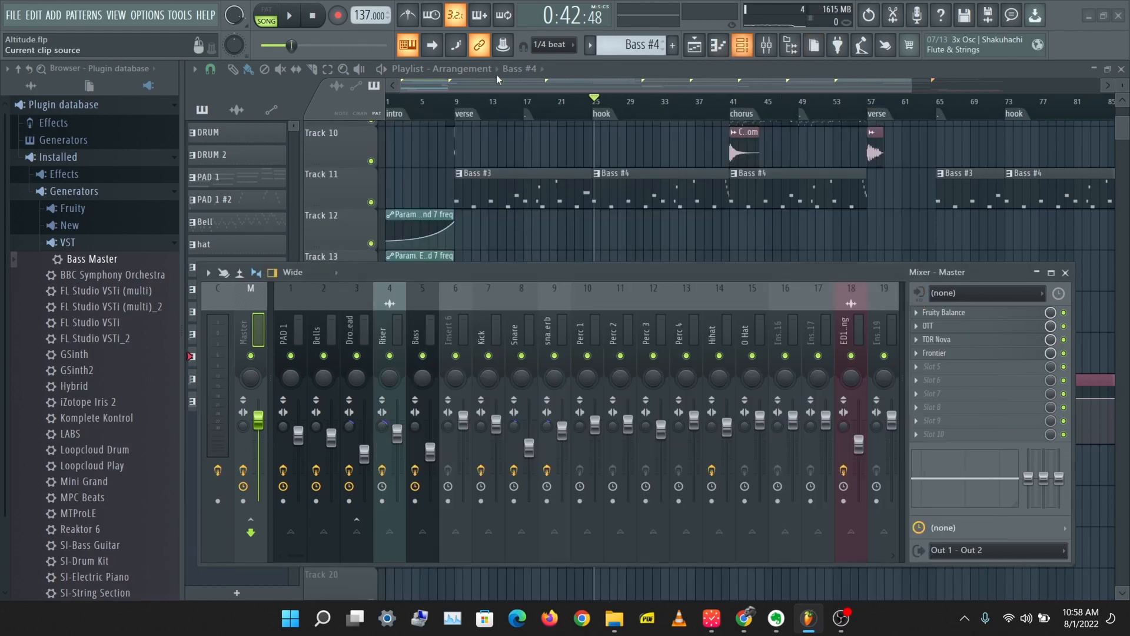
Step: Reopen the Bass Master window from the channel rack and browse its Introduction factory presets, keeping Sub 1
{"action": "left_click", "coordinate": [742, 46]}
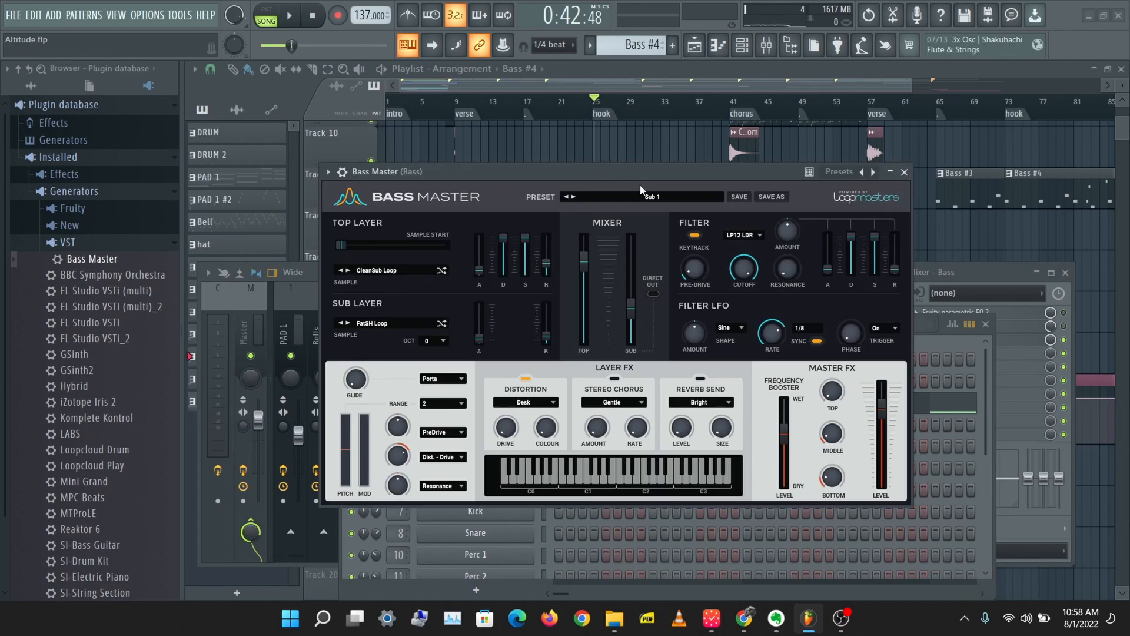
{"action": "left_click", "coordinate": [653, 198]}
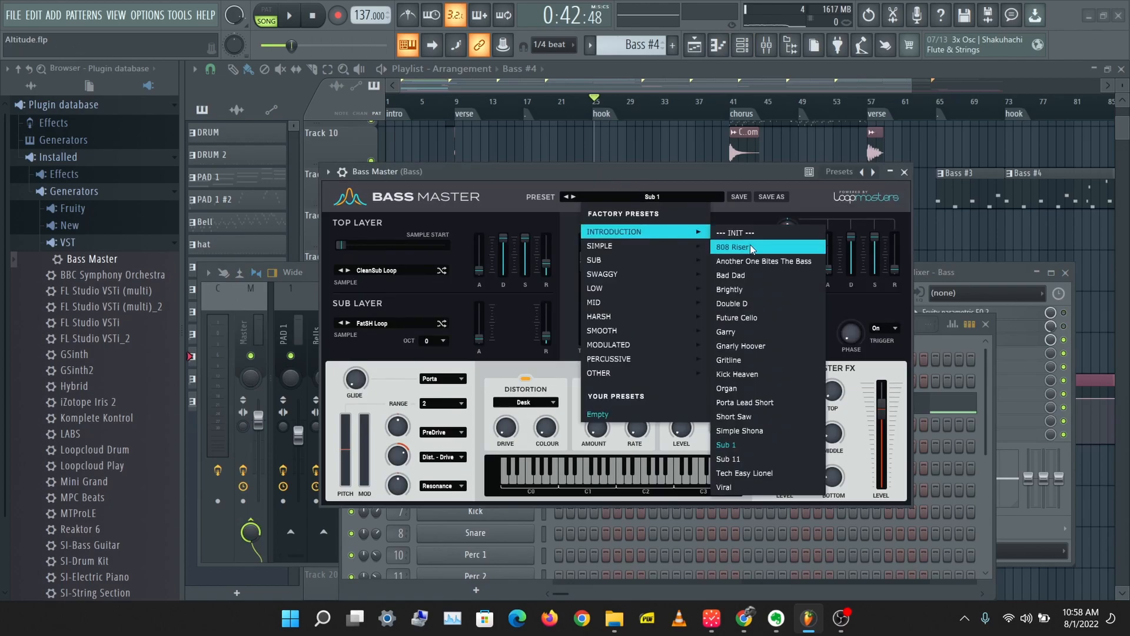
{"action": "left_click", "coordinate": [674, 175]}
Step: Close the mixer, move Bass Master below the bass clips, and audition Track 11 soloed from bar 32
{"action": "left_click_drag", "start_coordinate": [671, 172], "coordinate": [692, 176]}
{"action": "key", "text": "space"}
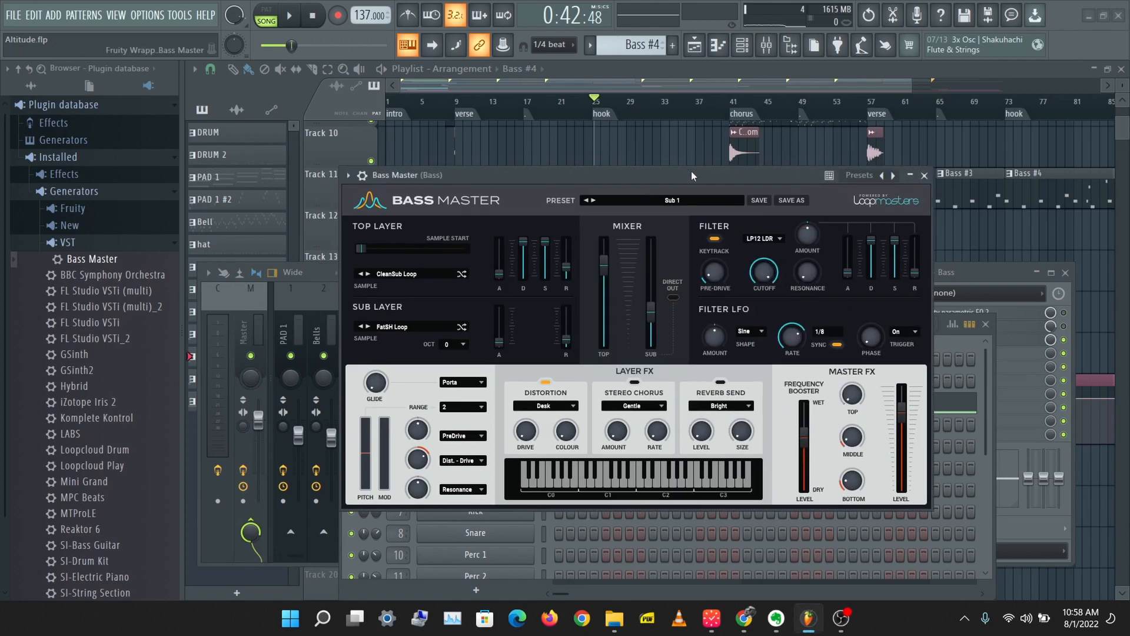
{"action": "left_click", "coordinate": [1065, 273]}
{"action": "left_click_drag", "start_coordinate": [687, 174], "coordinate": [717, 338]}
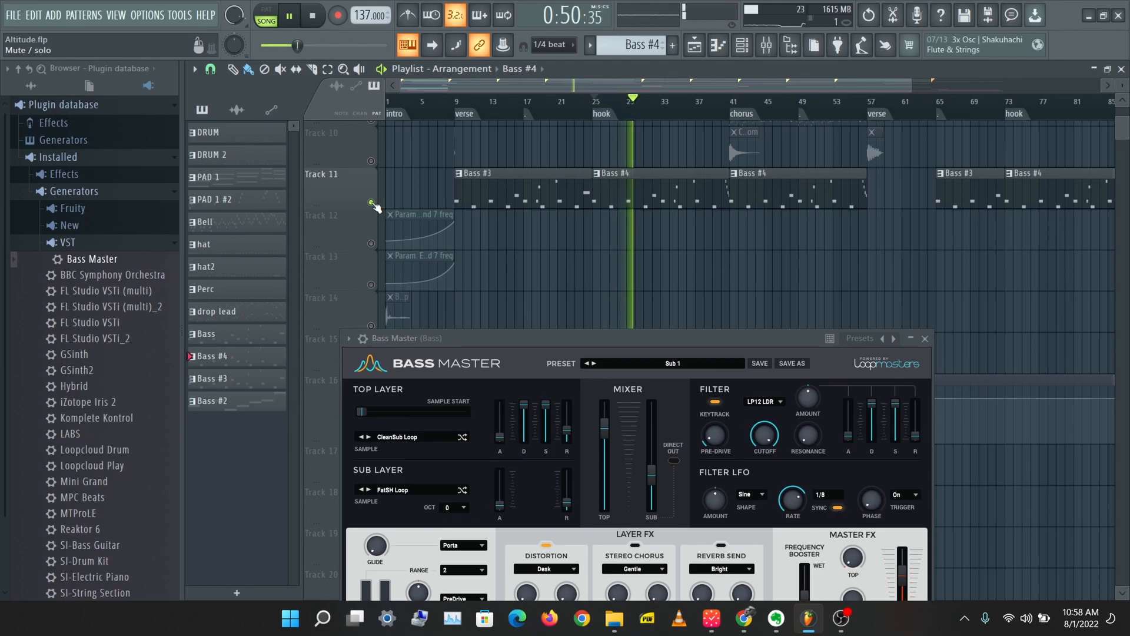
{"action": "left_click", "coordinate": [659, 105]}
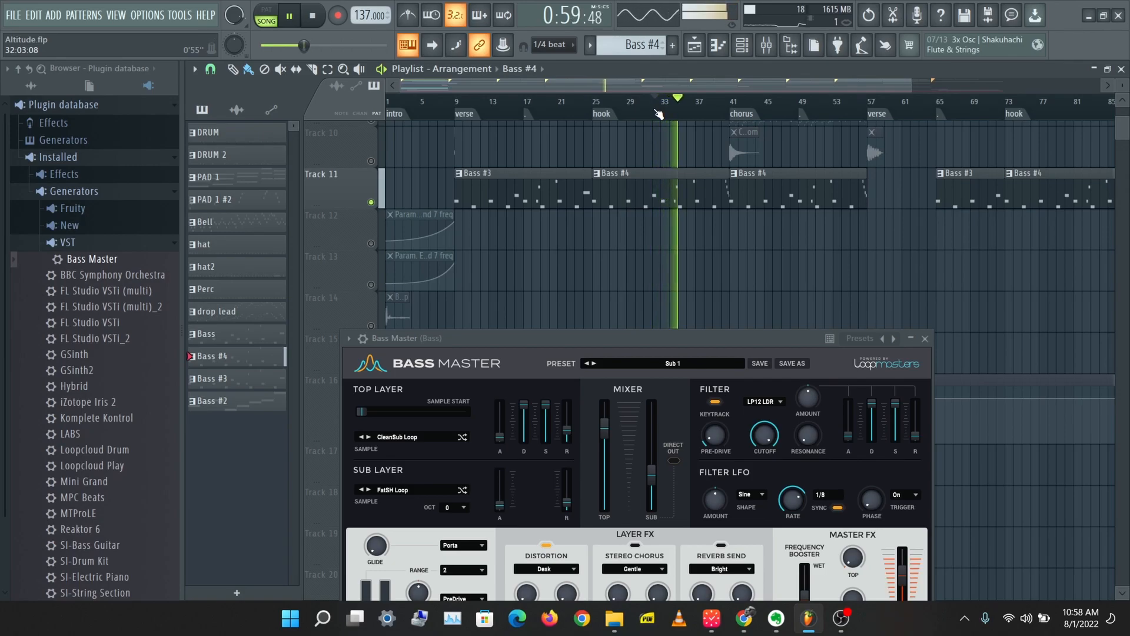
{"action": "key", "text": "space"}
Step: Unsolo Track 11 so the whole arrangement is audible, and move the Bass Master window over the playlist
{"action": "left_click_drag", "start_coordinate": [702, 328], "coordinate": [705, 240]}
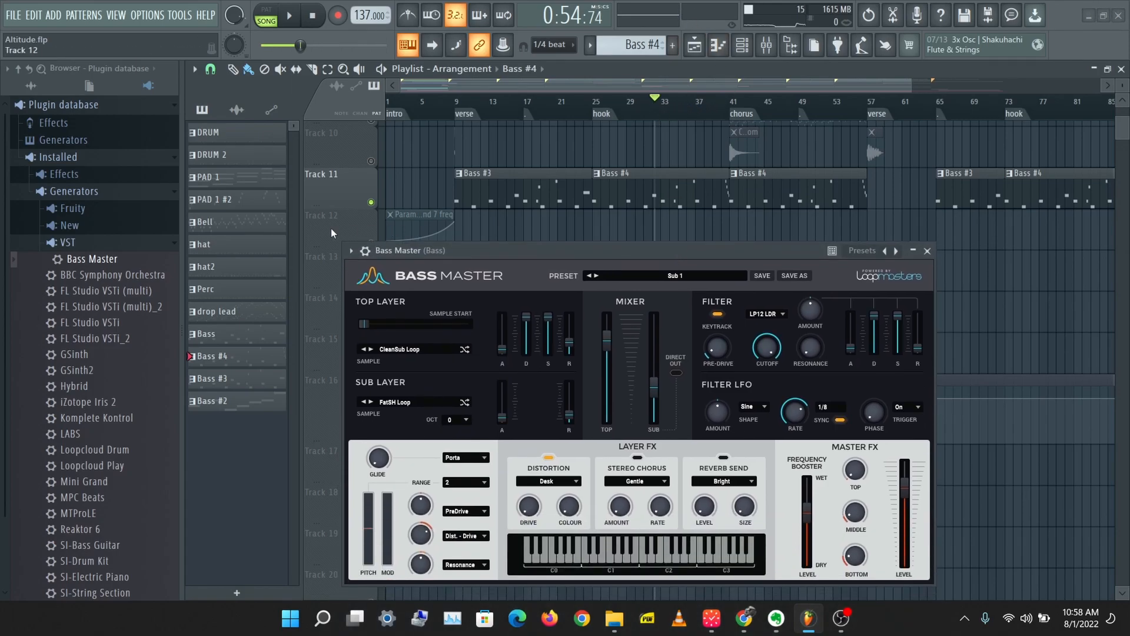
{"action": "right_click", "coordinate": [371, 203]}
{"action": "left_click_drag", "start_coordinate": [693, 250], "coordinate": [688, 136]}
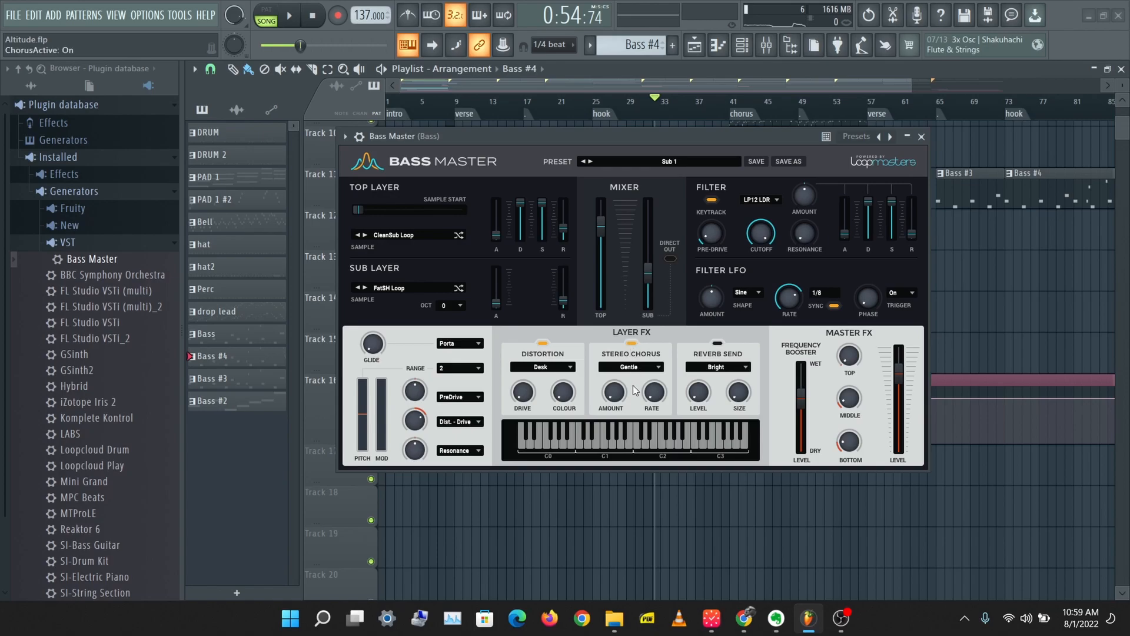
Step: Set the stereo chorus type to Widen and adjust its amount and rate while the song plays
{"action": "left_click", "coordinate": [629, 367]}
{"action": "left_click", "coordinate": [617, 410]}
{"action": "key", "text": "space"}
{"action": "left_click_drag", "start_coordinate": [613, 393], "coordinate": [653, 377]}
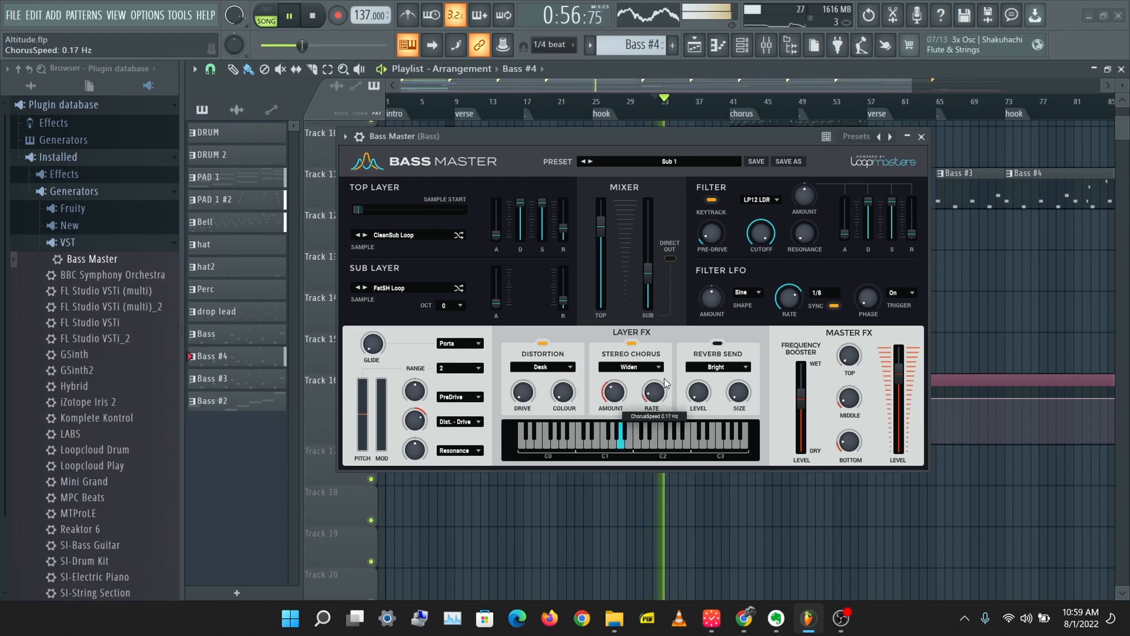
Step: Set the distortion type to Drive, move Bass Master below the bass clips, and compare the distortion on the soloed bass
{"action": "left_click", "coordinate": [531, 367]}
{"action": "left_click", "coordinate": [534, 389]}
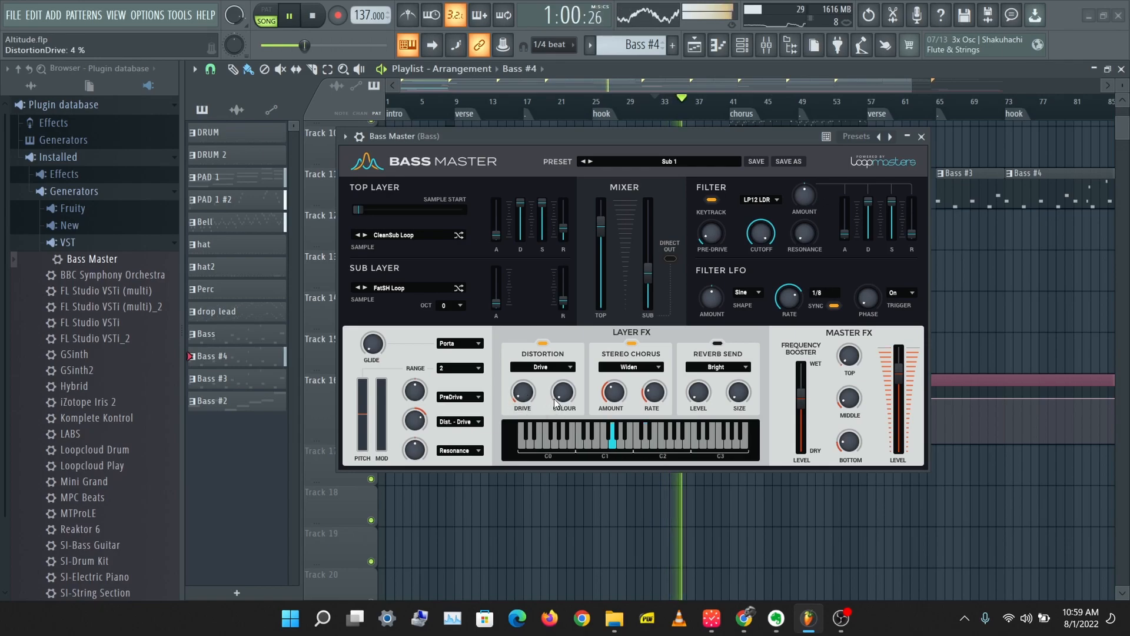
{"action": "left_click_drag", "start_coordinate": [666, 138], "coordinate": [607, 220]}
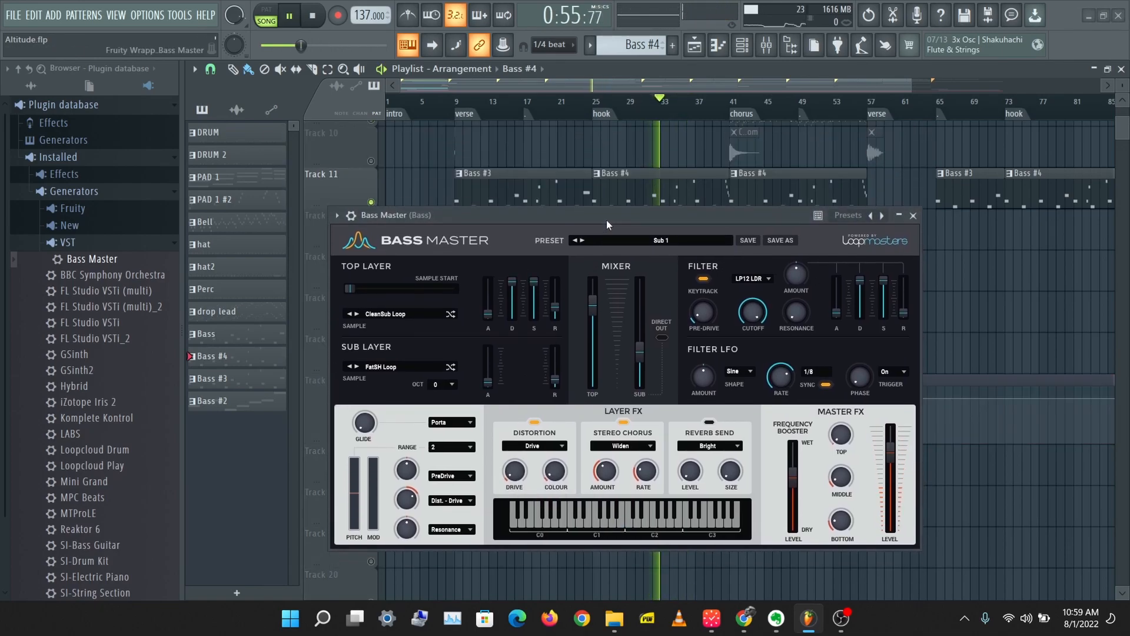
{"action": "left_click", "coordinate": [535, 424]}
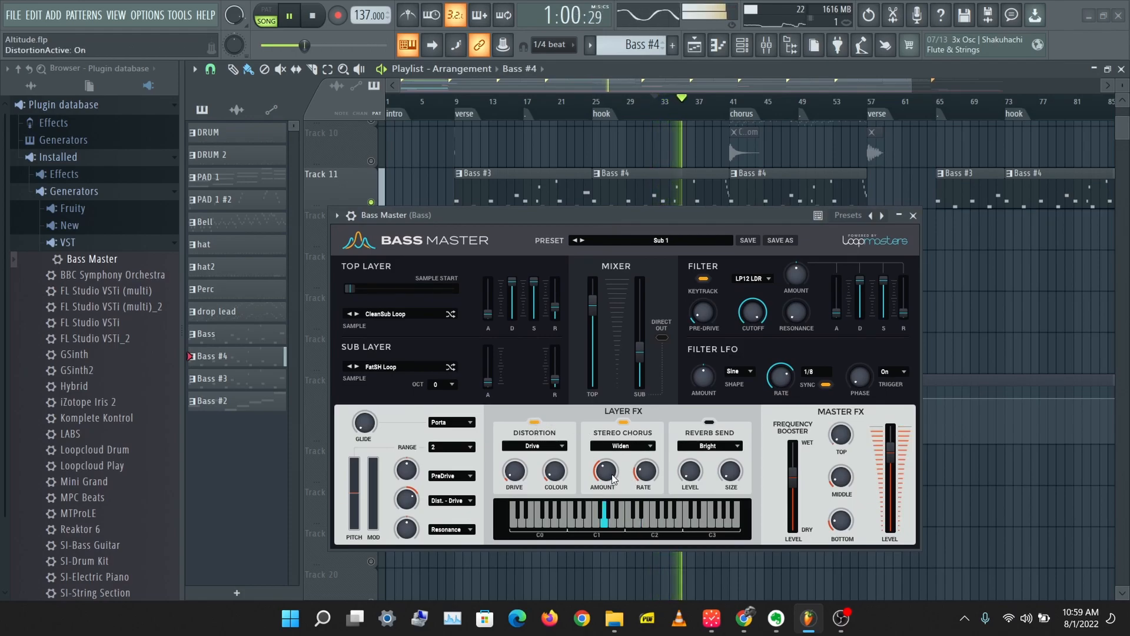
Step: Raise the stereo chorus amount on the soloed bass, and replay the section with all tracks audible
{"action": "left_click_drag", "start_coordinate": [606, 471], "coordinate": [682, 391]}
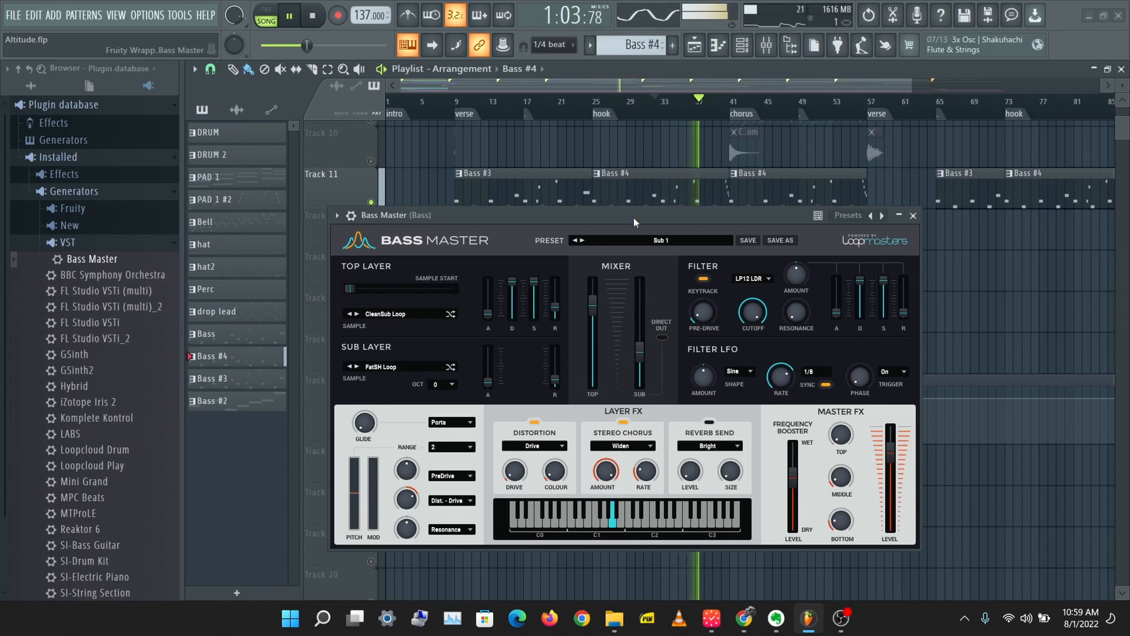
{"action": "key", "text": "space"}
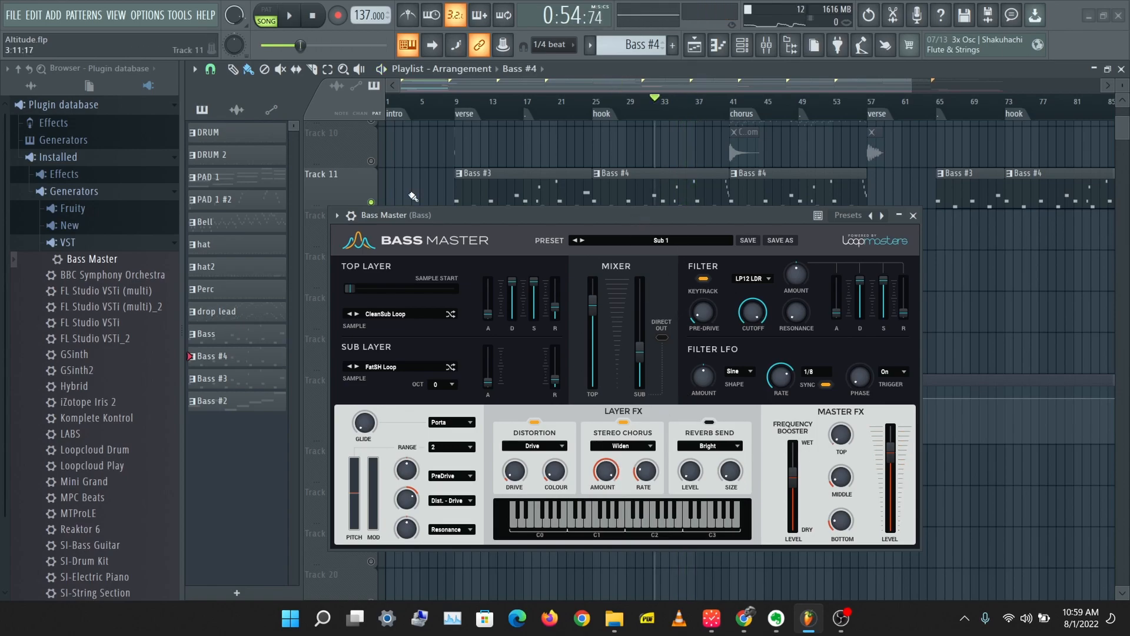
{"action": "key", "text": "space"}
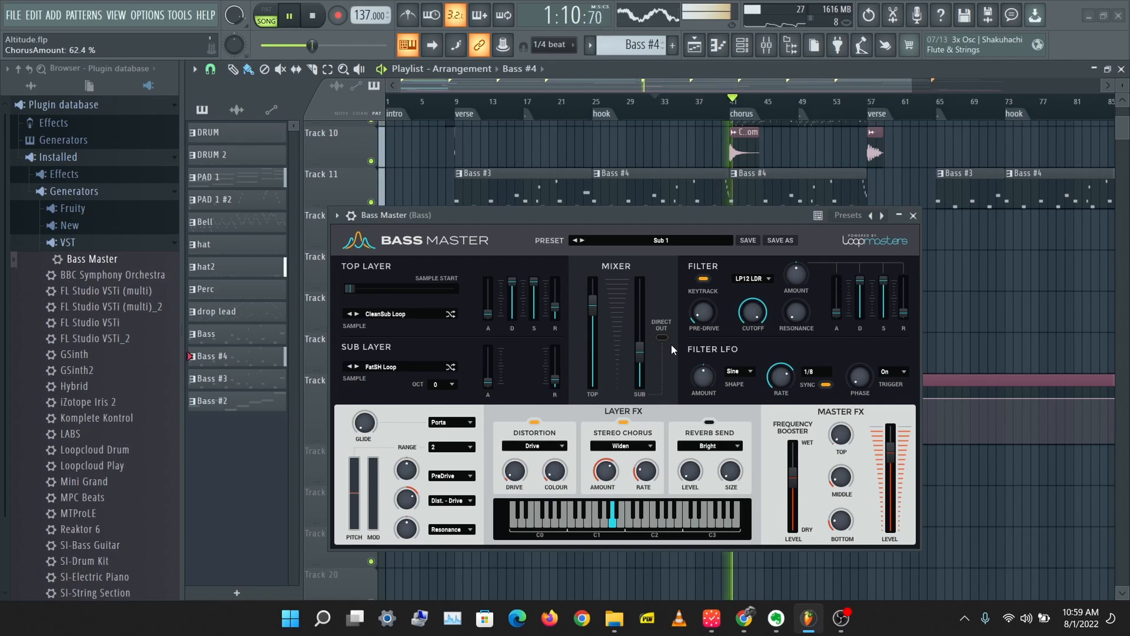
Step: Turn off the stereo chorus and replay the section from bar 32 to hear the bass without it
{"action": "left_click", "coordinate": [622, 422]}
{"action": "key", "text": "space"}
{"action": "left_click_drag", "start_coordinate": [664, 220], "coordinate": [619, 202]}
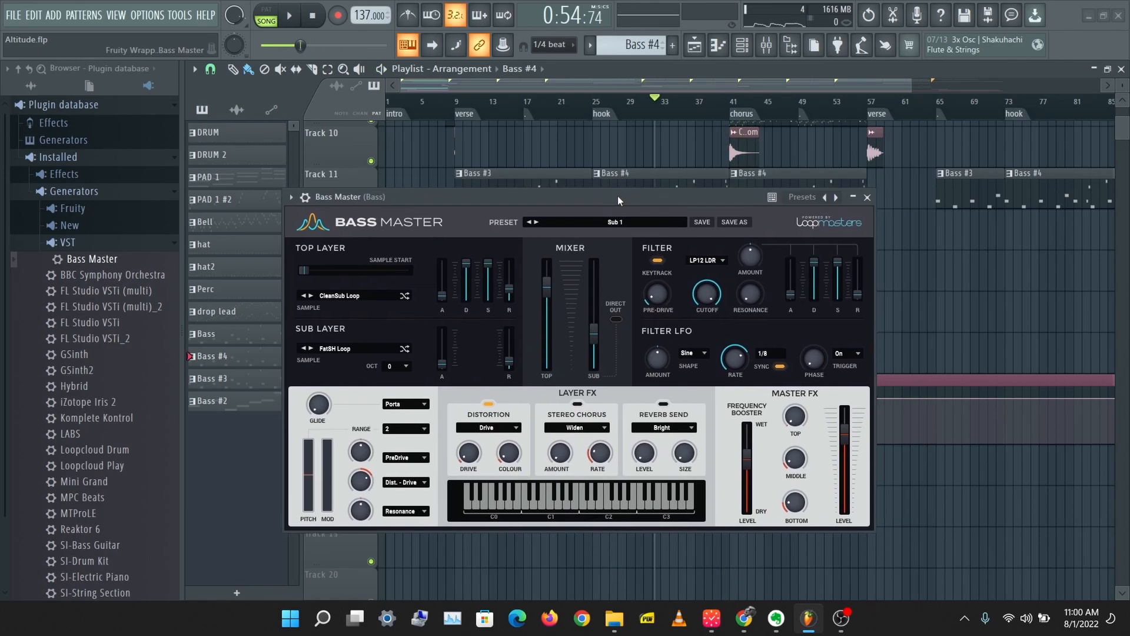
{"action": "key", "text": "space"}
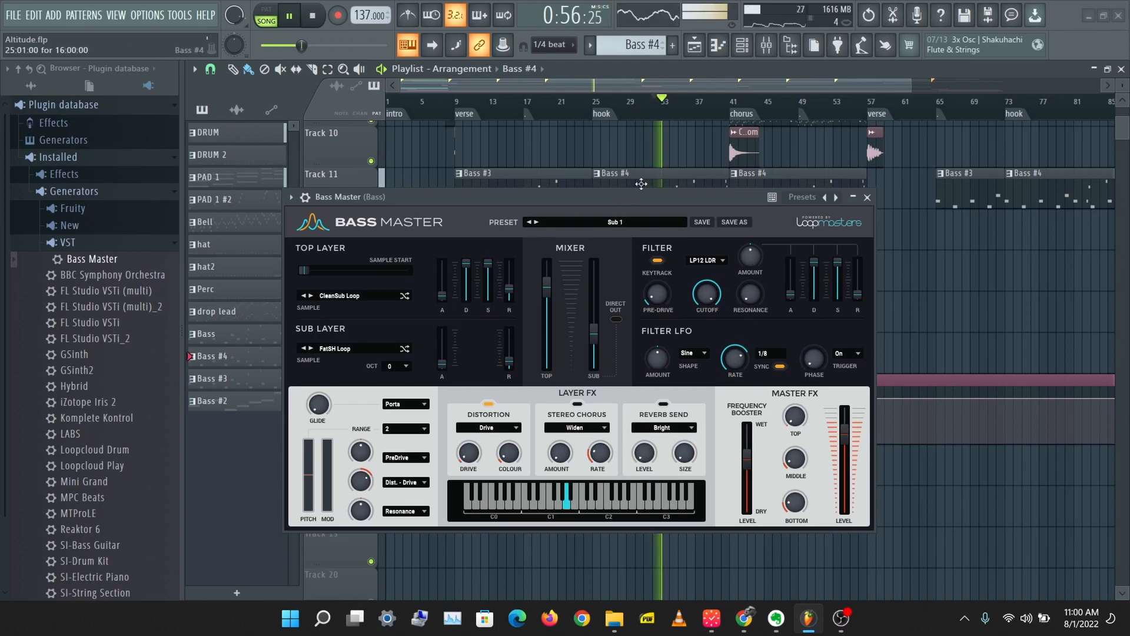
{"action": "key", "text": "space"}
Step: Reposition the Bass Master window, replay the section, and turn off the distortion during playback
{"action": "left_click_drag", "start_coordinate": [601, 201], "coordinate": [675, 152]}
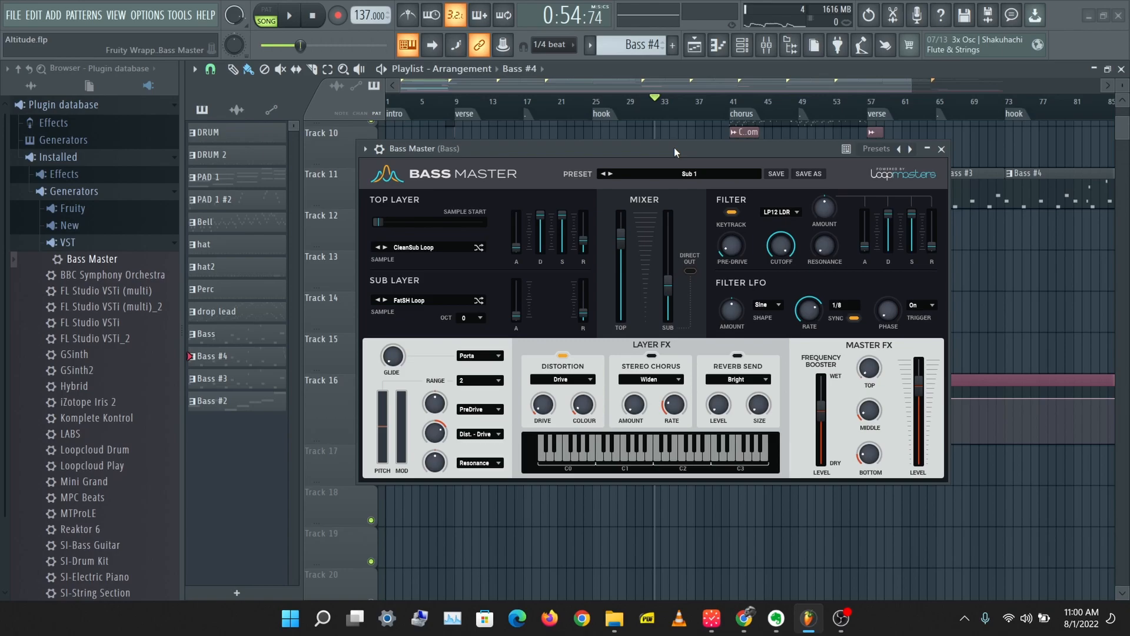
{"action": "key", "text": "space"}
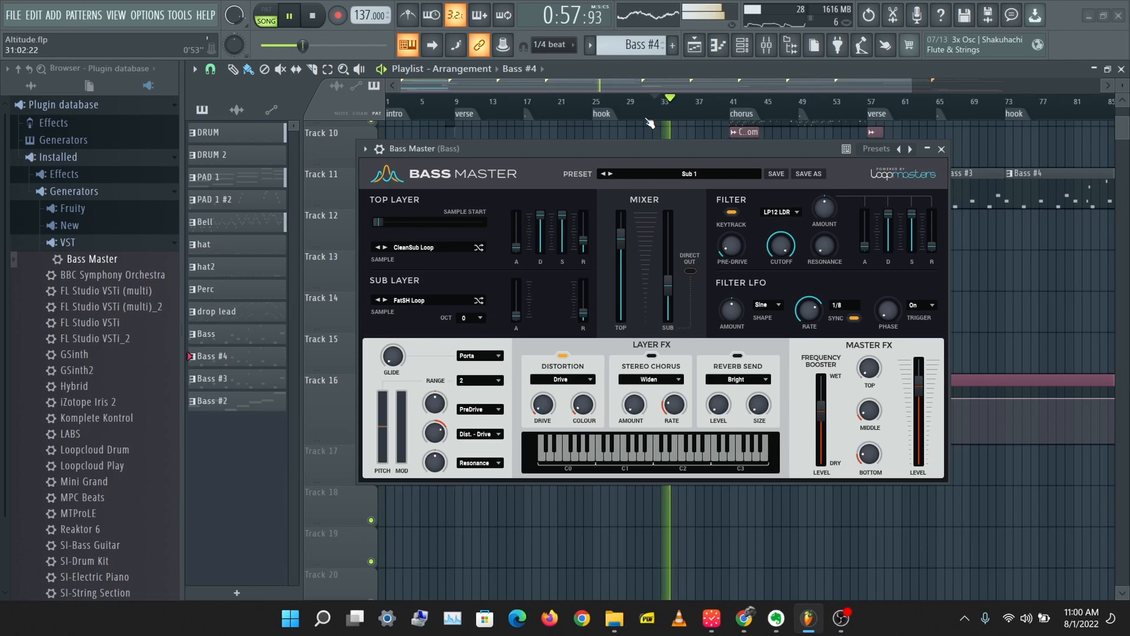
{"action": "left_click", "coordinate": [563, 356]}
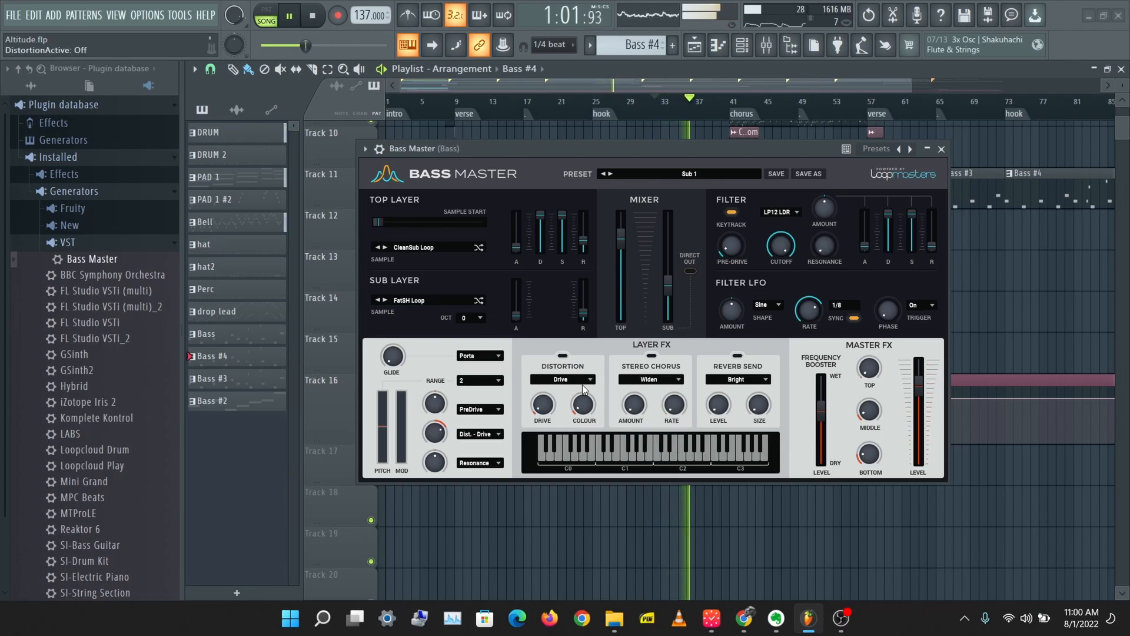